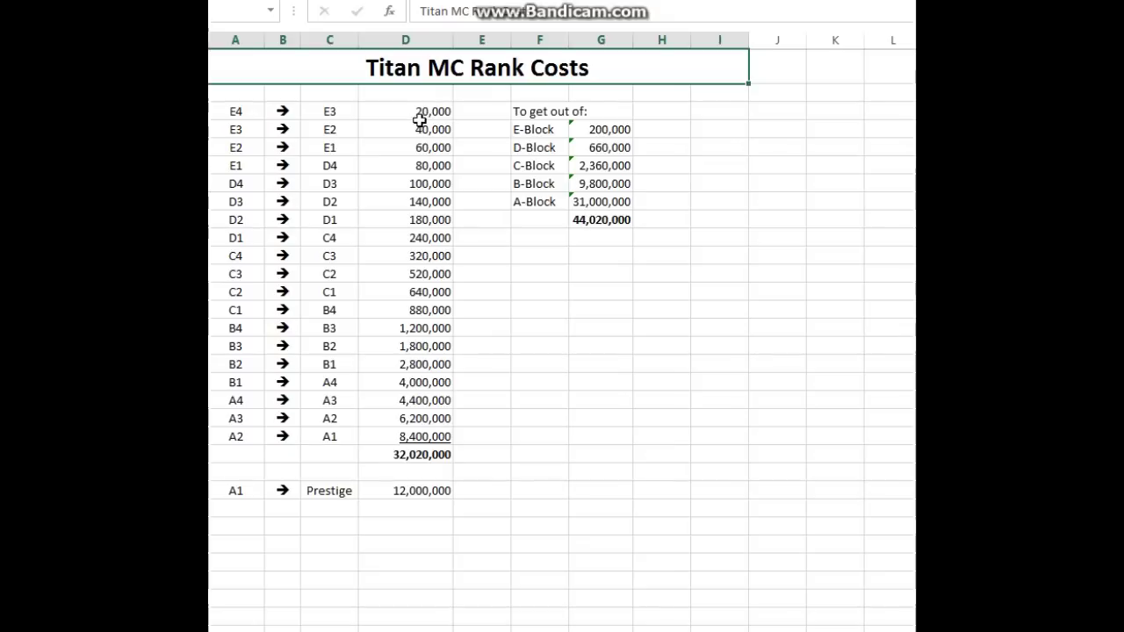
Examine the E4 to E3 rank-up row, from its cost across to the starting rank.
{"action": "left_click", "coordinate": [362, 109]}
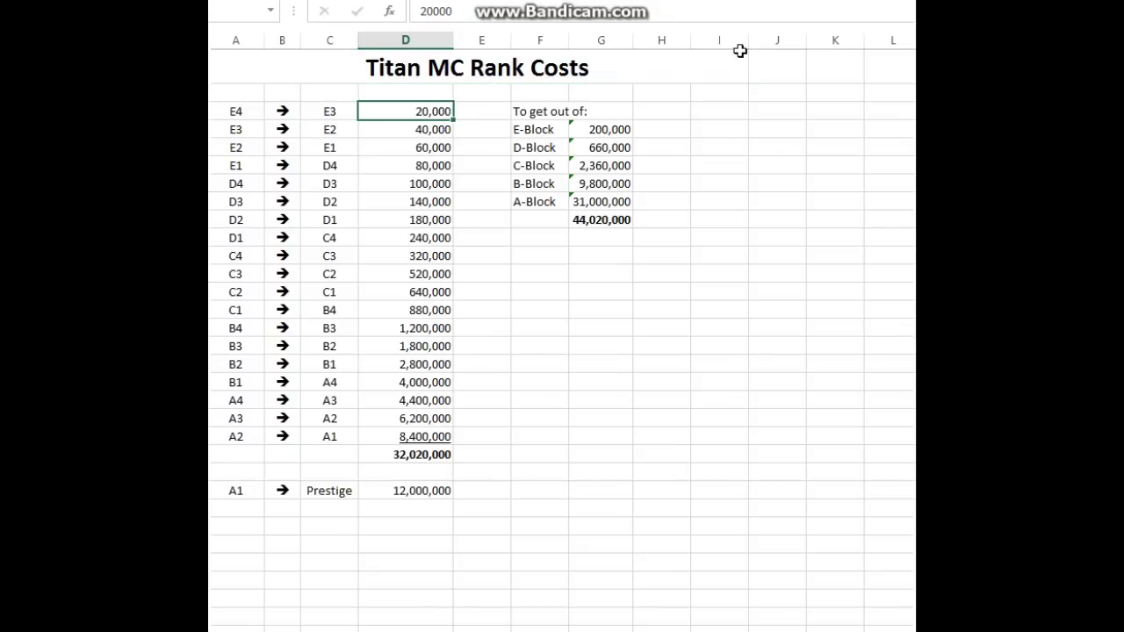
{"action": "key", "text": "Left"}
{"action": "key", "text": "Left"}
{"action": "key", "text": "Right"}
{"action": "key", "text": "Right"}
{"action": "key", "text": "Left"}
{"action": "key", "text": "Left"}
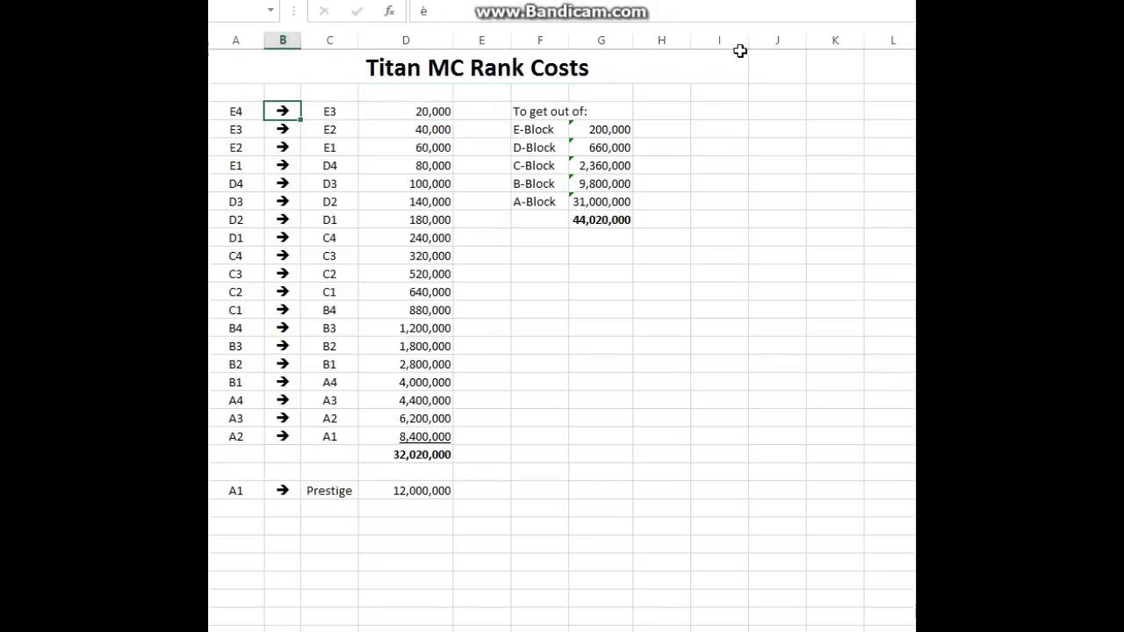
{"action": "key", "text": "Left"}
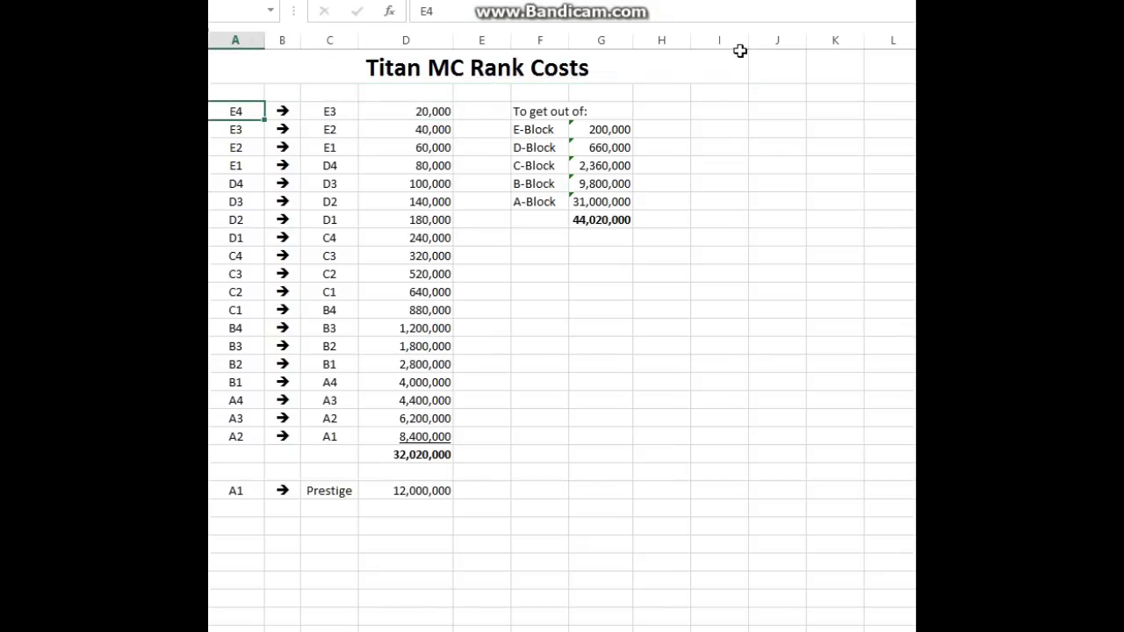
{"action": "key", "text": "Right"}
{"action": "key", "text": "Right"}
{"action": "key", "text": "Right"}
{"action": "key", "text": "Right"}
{"action": "key", "text": "Left"}
Review the E3 to E2 and E2 to E1 rank-up rows with their costs.
{"action": "key", "text": "Down"}
{"action": "key", "text": "Left"}
{"action": "key", "text": "Right"}
{"action": "key", "text": "Down"}
{"action": "key", "text": "Left"}
{"action": "key", "text": "Left"}
{"action": "key", "text": "Right"}
{"action": "key", "text": "Right"}
{"action": "key", "text": "Right"}
{"action": "key", "text": "Left"}
Examine the E1 to D4 row and compare its cost with the row above.
{"action": "key", "text": "Down"}
{"action": "key", "text": "Left"}
{"action": "key", "text": "Left"}
{"action": "key", "text": "Left"}
{"action": "key", "text": "Right"}
{"action": "key", "text": "Left"}
{"action": "key", "text": "Right"}
{"action": "key", "text": "Left"}
{"action": "key", "text": "Right"}
{"action": "key", "text": "Right"}
{"action": "key", "text": "Right"}
{"action": "key", "text": "Right"}
{"action": "key", "text": "Left"}
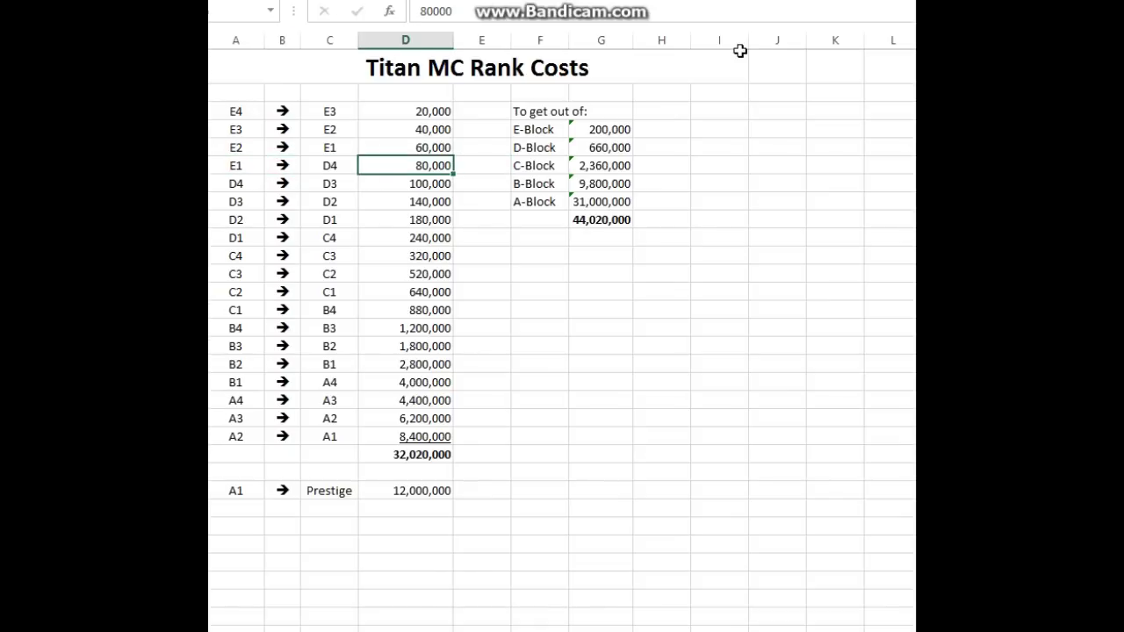
{"action": "key", "text": "Up"}
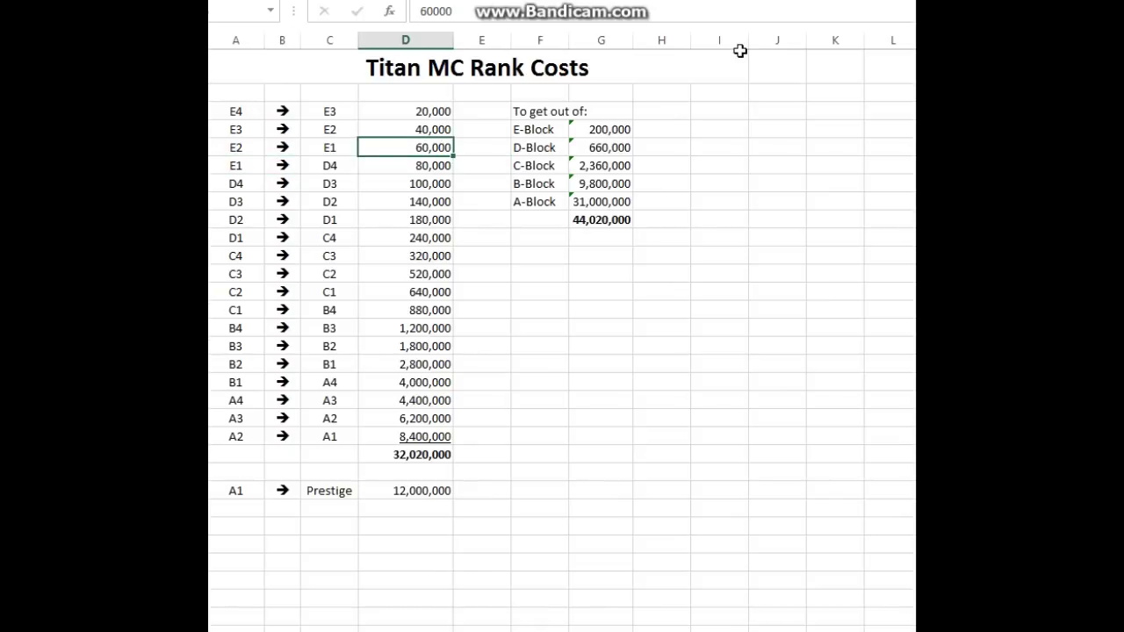
{"action": "key", "text": "Down"}
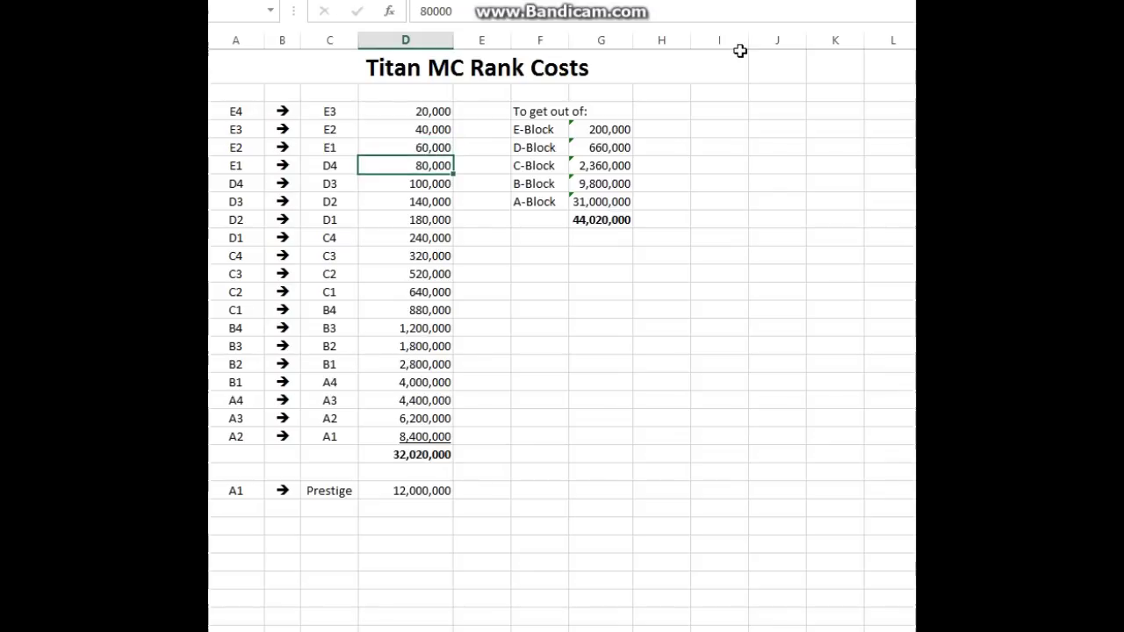
Check the D4 to D3 rank-up row, and return to starting rank E2 in column A.
{"action": "key", "text": "Down"}
{"action": "key", "text": "Left"}
{"action": "key", "text": "Right"}
{"action": "key", "text": "Left"}
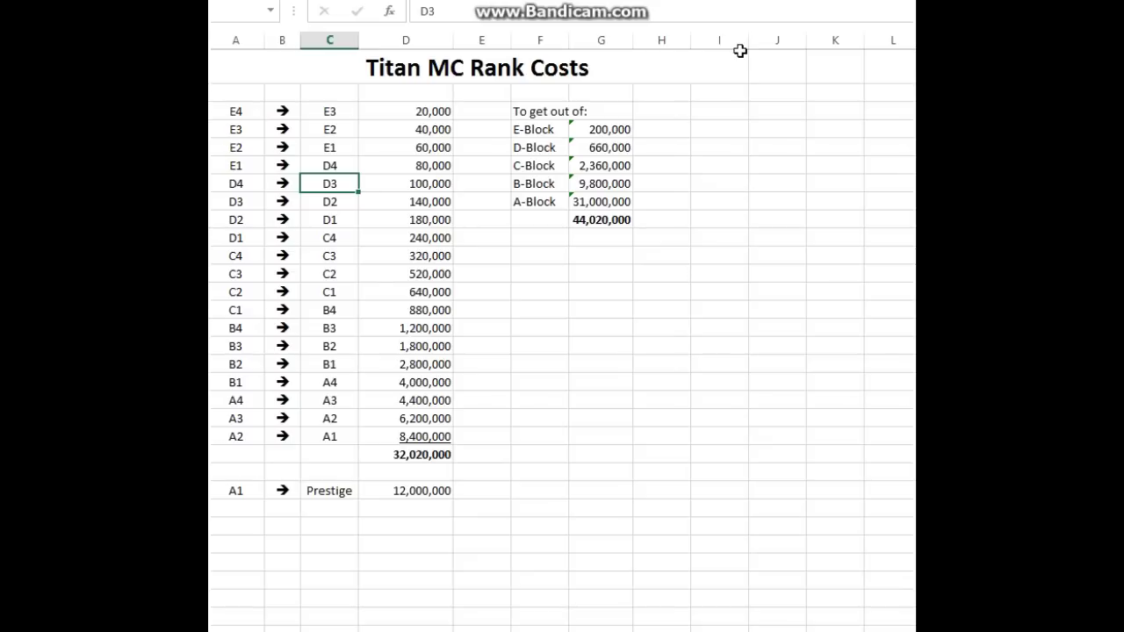
{"action": "key", "text": "Up"}
{"action": "key", "text": "Up"}
{"action": "key", "text": "Up"}
{"action": "key", "text": "Down"}
{"action": "key", "text": "Left"}
{"action": "key", "text": "Left"}
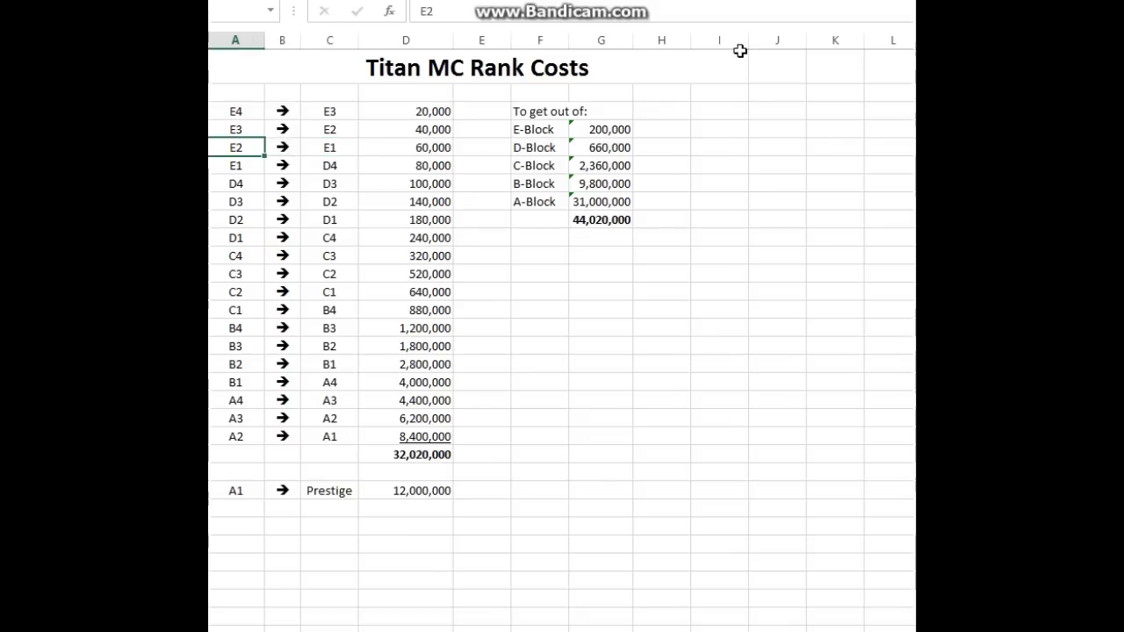
Read down the starting ranks in column A from E1 through the D and C blocks to C1.
{"action": "key", "text": "Down"}
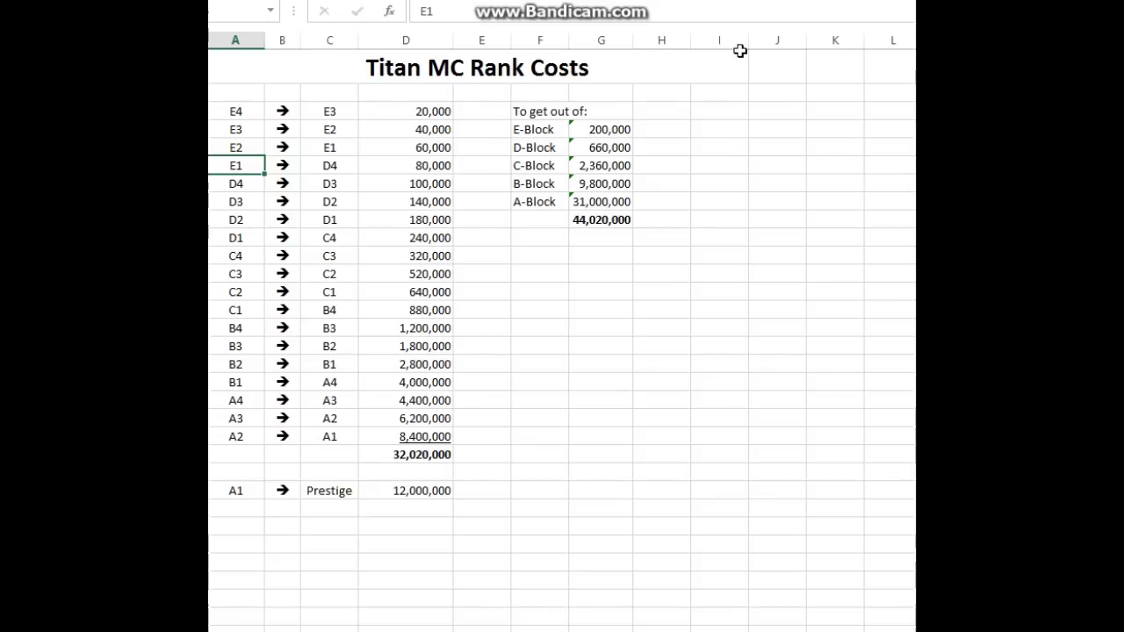
{"action": "key", "text": "Down"}
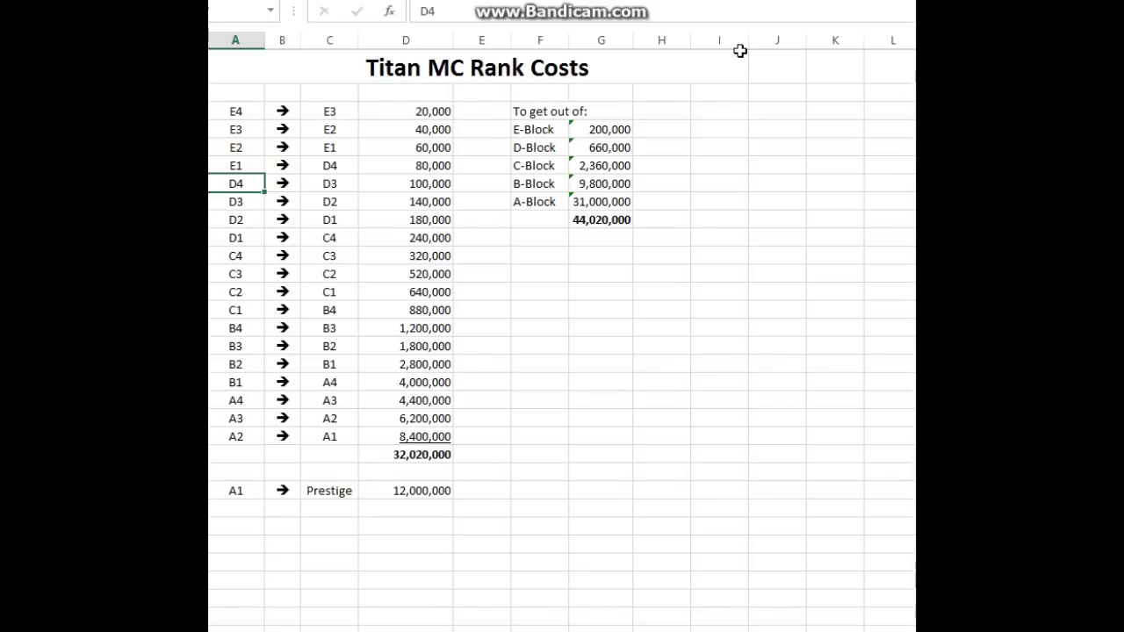
{"action": "key", "text": "Down"}
{"action": "key", "text": "Down"}
{"action": "key", "text": "Down"}
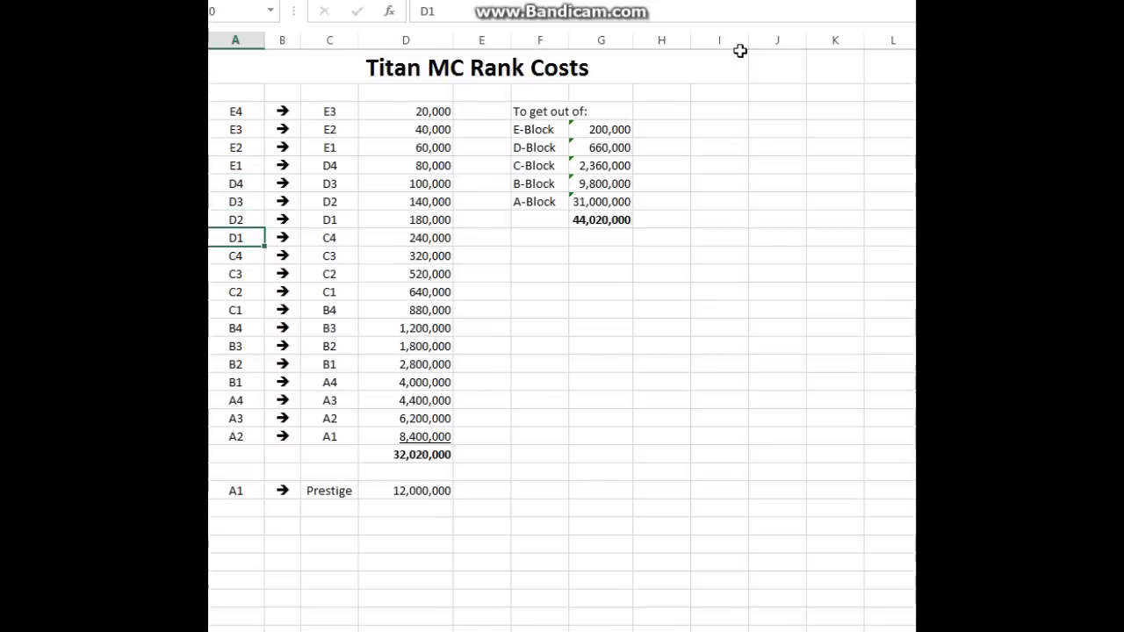
{"action": "key", "text": "Down"}
{"action": "key", "text": "Down"}
{"action": "key", "text": "Down"}
{"action": "key", "text": "Down"}
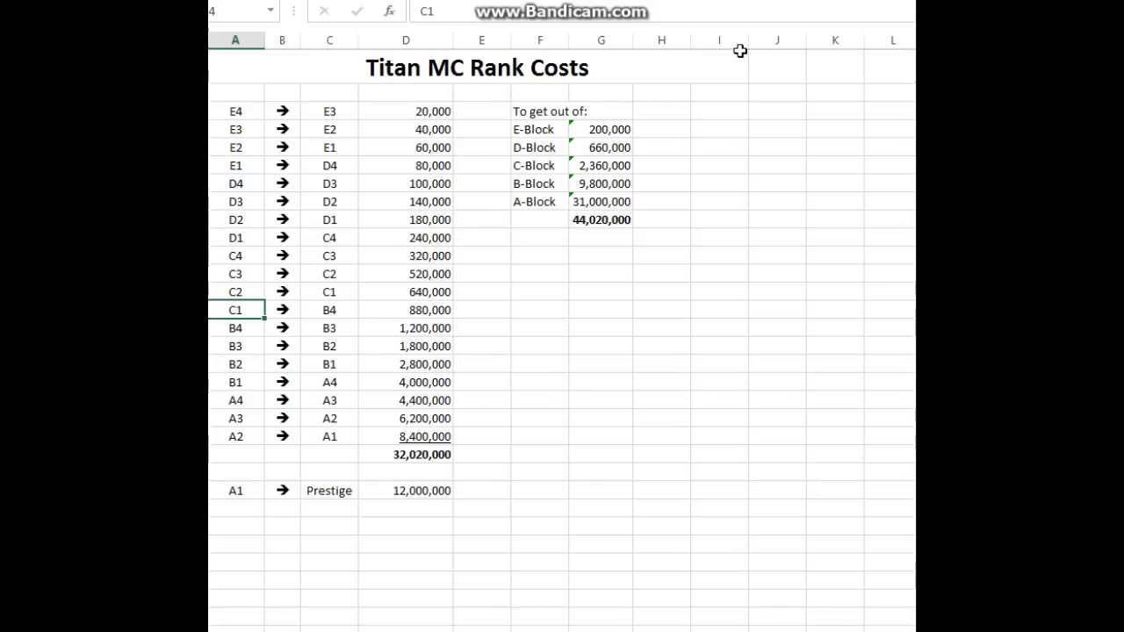
Return to starting rank E1 and inspect its target rank D4 and the rank-up cost in that row.
{"action": "key", "text": "Up"}
{"action": "key", "text": "Up"}
{"action": "key", "text": "Up"}
{"action": "key", "text": "Up"}
{"action": "key", "text": "Up"}
{"action": "key", "text": "Up"}
{"action": "key", "text": "Up"}
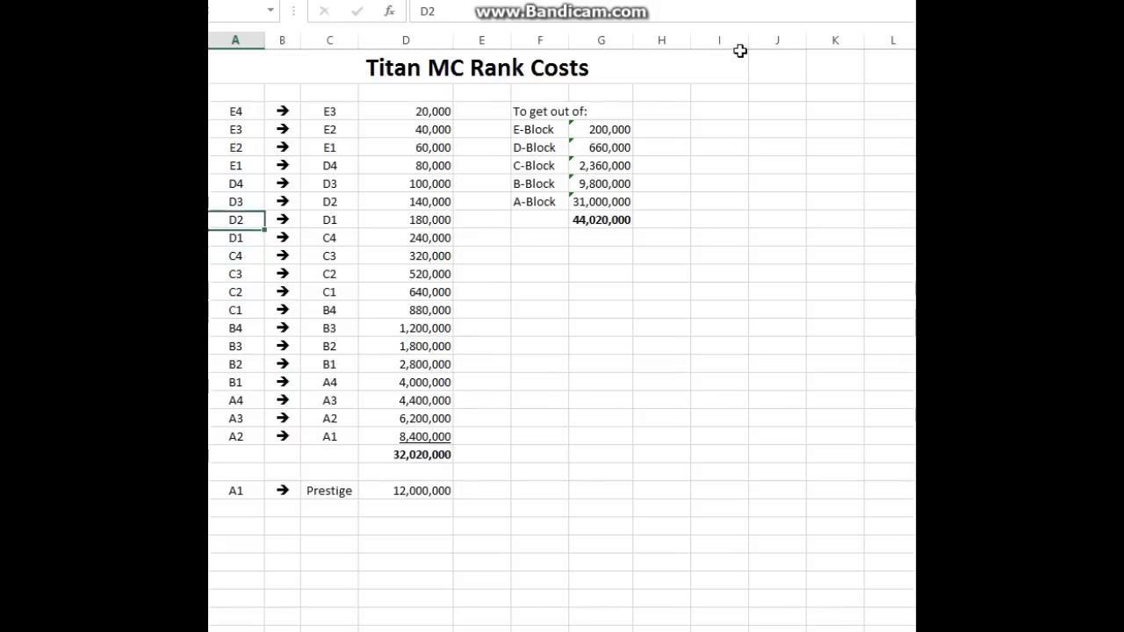
{"action": "key", "text": "Up"}
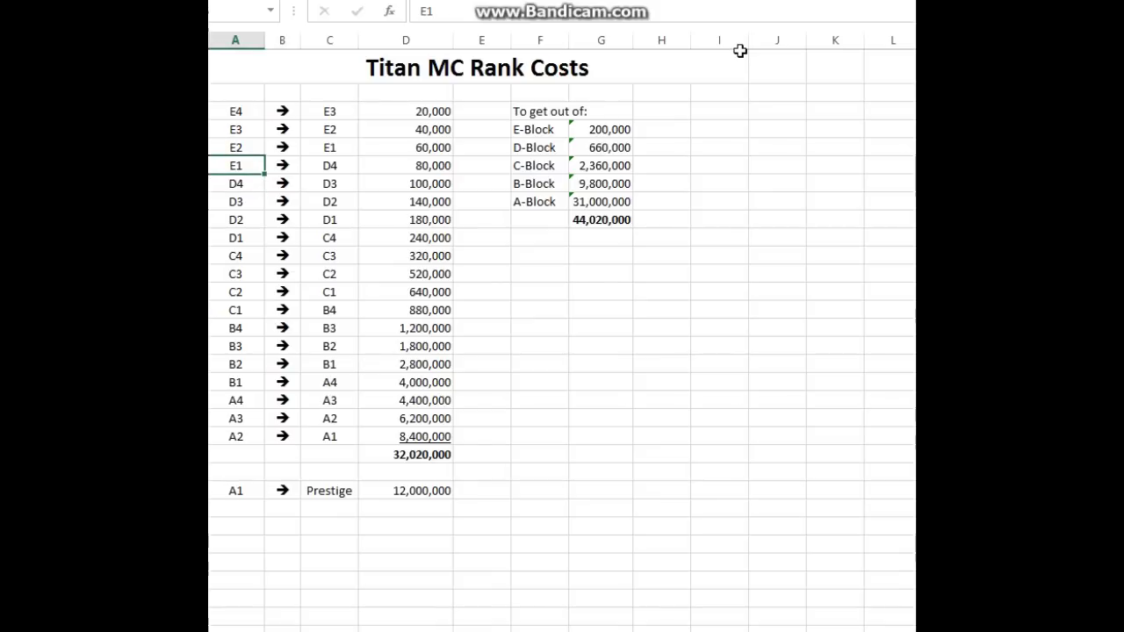
{"action": "key", "text": "Right"}
{"action": "key", "text": "Right"}
{"action": "key", "text": "Left"}
{"action": "key", "text": "Left"}
{"action": "key", "text": "Right"}
{"action": "key", "text": "Right"}
{"action": "key", "text": "Left"}
{"action": "key", "text": "Left"}
{"action": "key", "text": "Right"}
{"action": "key", "text": "Right"}
{"action": "key", "text": "Right"}
{"action": "key", "text": "Left"}
{"action": "key", "text": "Right"}
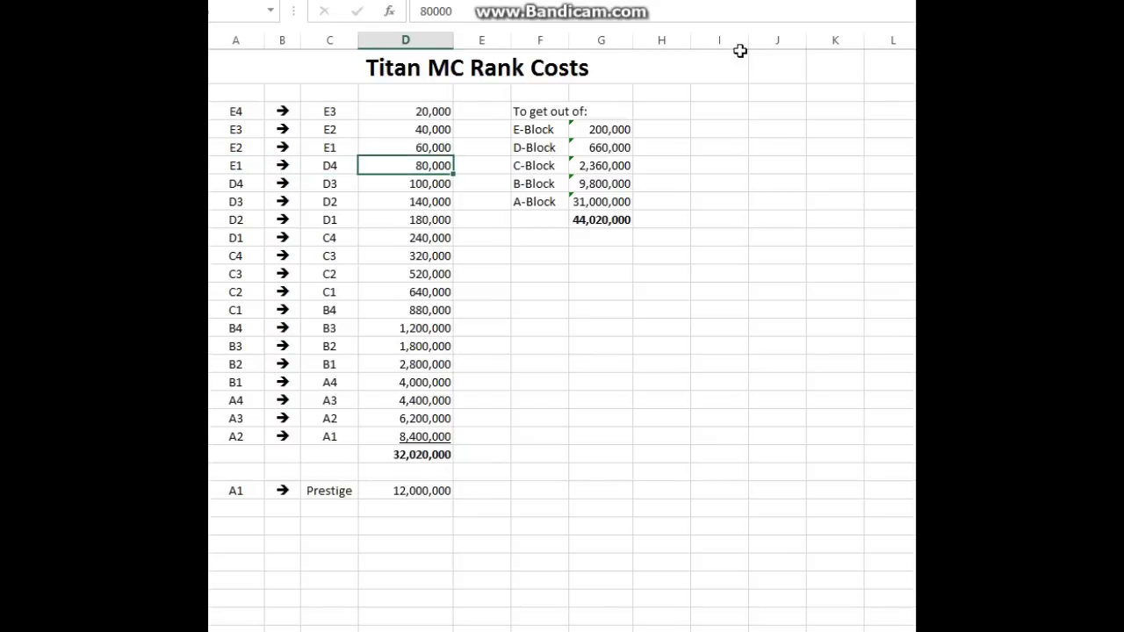
{"action": "key", "text": "Left"}
{"action": "key", "text": "Left"}
{"action": "key", "text": "Right"}
{"action": "key", "text": "Right"}
{"action": "key", "text": "Left"}
{"action": "key", "text": "Left"}
{"action": "key", "text": "Right"}
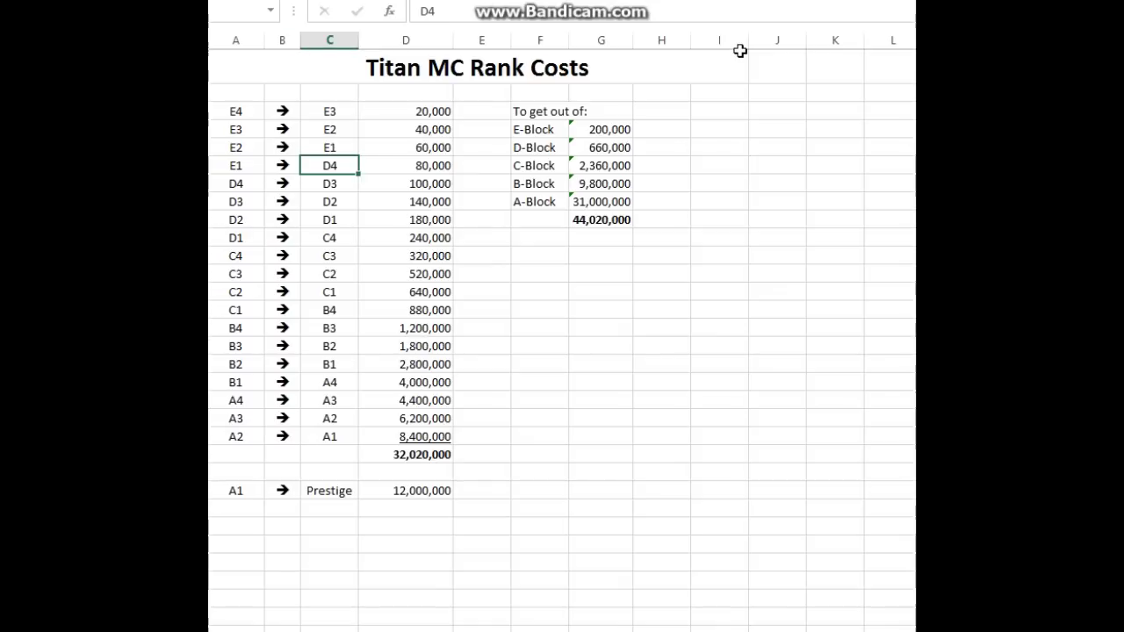
Go down the target ranks in column C to A1 and inspect the A2 to A1 rank-up cost.
{"action": "key", "text": "Down"}
{"action": "key", "text": "Down"}
{"action": "key", "text": "Down"}
{"action": "key", "text": "Down"}
{"action": "key", "text": "Down"}
{"action": "key", "text": "Down"}
{"action": "key", "text": "Down"}
{"action": "key", "text": "Down"}
{"action": "key", "text": "Down"}
{"action": "key", "text": "Down"}
{"action": "key", "text": "Down"}
{"action": "key", "text": "Down"}
{"action": "key", "text": "Down"}
{"action": "key", "text": "Down"}
{"action": "key", "text": "Down"}
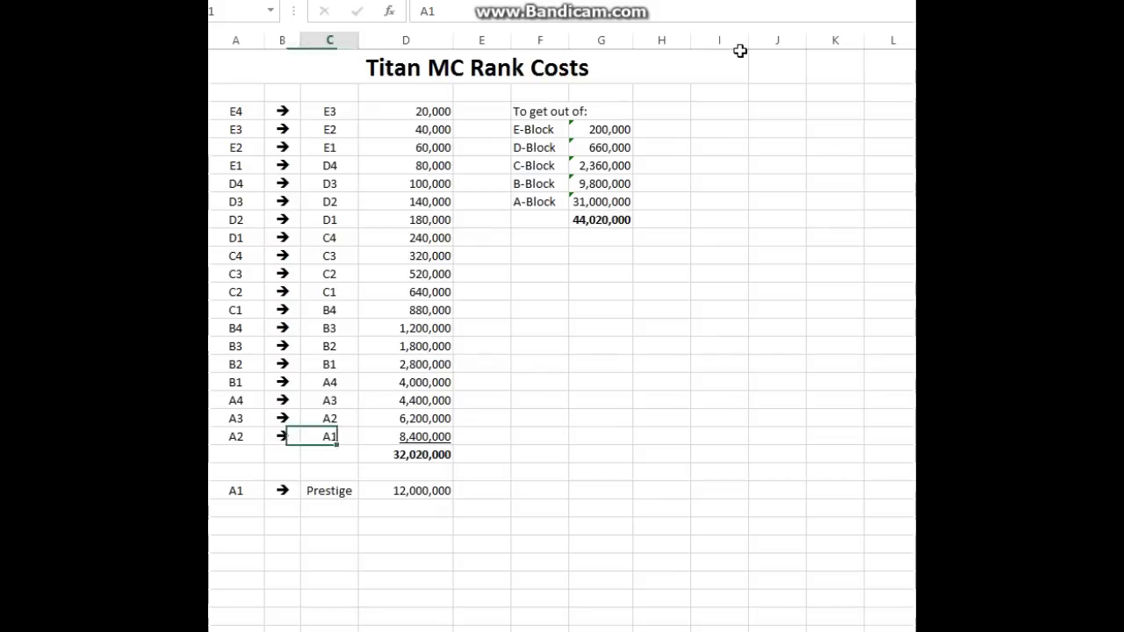
{"action": "key", "text": "Right"}
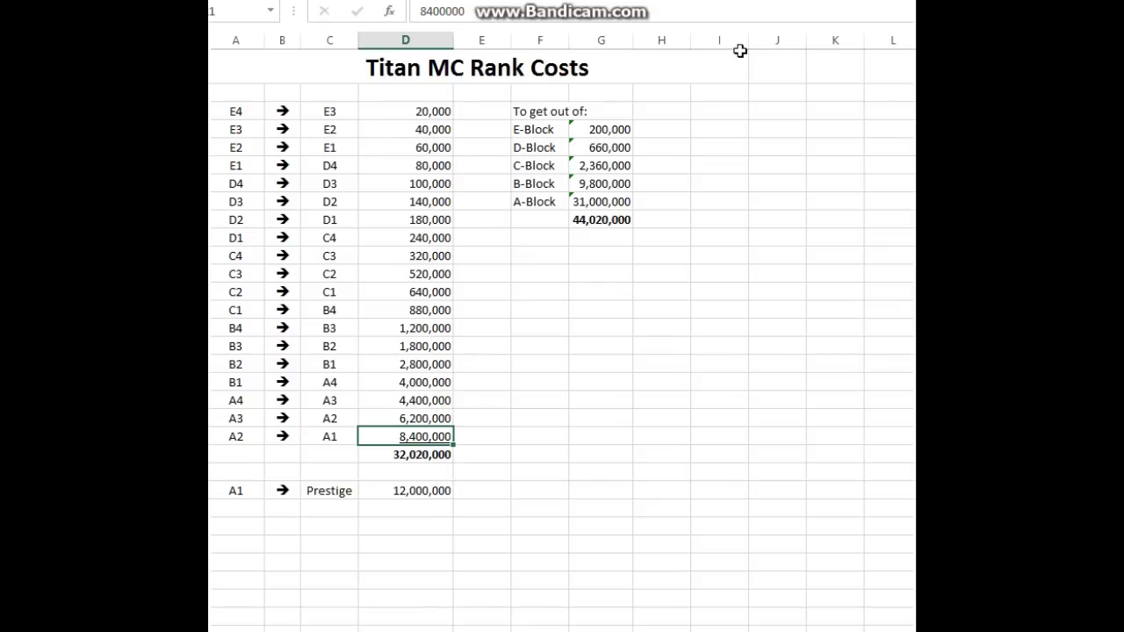
Review the rank-up costs in column D from the total row upward to the first ranks.
{"action": "key", "text": "Down"}
{"action": "key", "text": "Down"}
{"action": "key", "text": "Up"}
{"action": "key", "text": "Up"}
{"action": "key", "text": "Up"}
{"action": "key", "text": "Up"}
{"action": "key", "text": "Up"}
{"action": "key", "text": "Up"}
{"action": "key", "text": "Up"}
{"action": "key", "text": "Up"}
{"action": "key", "text": "Up"}
{"action": "key", "text": "Up"}
{"action": "key", "text": "Up"}
{"action": "key", "text": "Up"}
{"action": "key", "text": "Up"}
{"action": "key", "text": "Up"}
{"action": "key", "text": "Up"}
{"action": "key", "text": "Up"}
{"action": "key", "text": "Up"}
{"action": "key", "text": "Up"}
{"action": "key", "text": "Up"}
{"action": "key", "text": "Up"}
Look over the E-block rank rows again, ending at target rank E1 in column C.
{"action": "key", "text": "Down"}
{"action": "key", "text": "Down"}
{"action": "key", "text": "Left"}
{"action": "key", "text": "Left"}
{"action": "key", "text": "Up"}
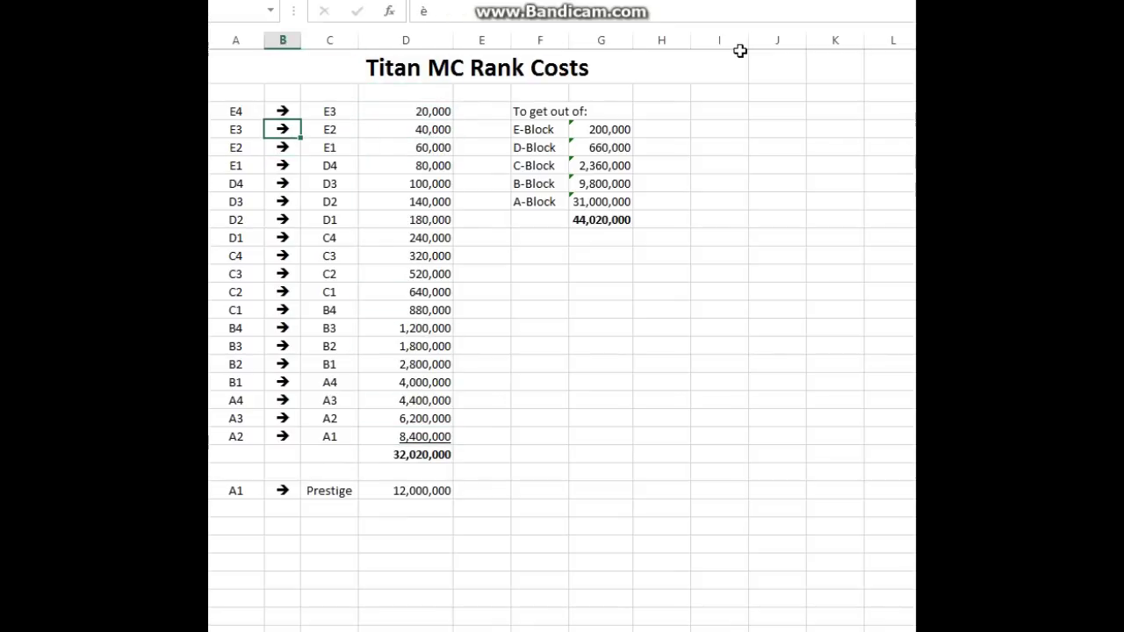
{"action": "key", "text": "Up"}
{"action": "key", "text": "Right"}
{"action": "key", "text": "Down"}
{"action": "key", "text": "Down"}
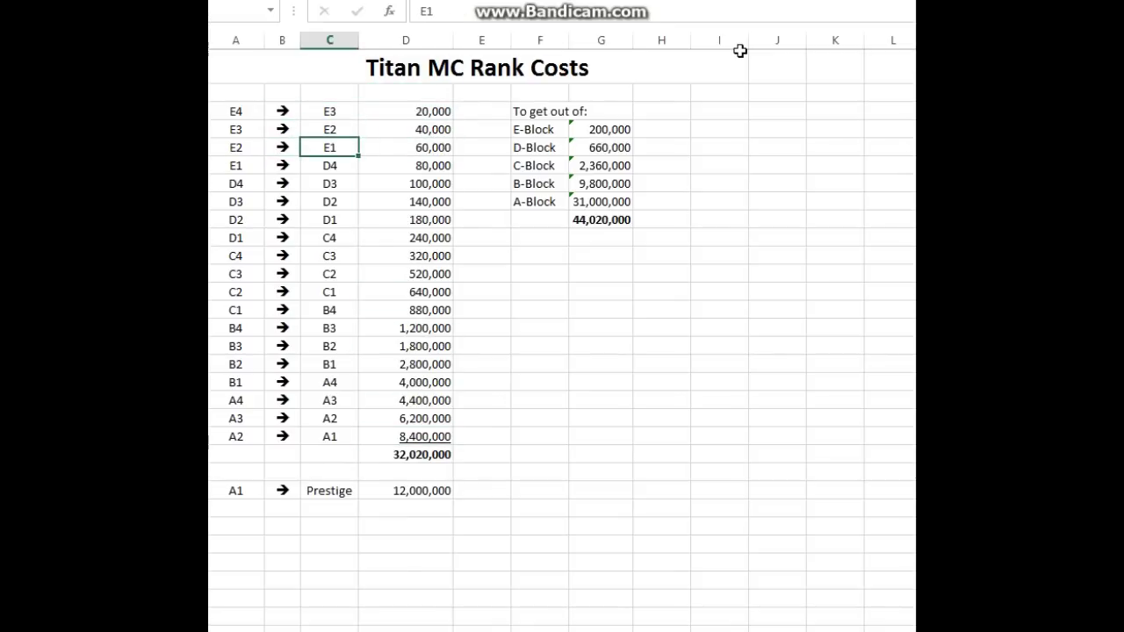
Read down the costs in column D from the E2 to E1 row to the summed total below the list.
{"action": "key", "text": "Right"}
{"action": "key", "text": "Down"}
{"action": "key", "text": "Down"}
{"action": "key", "text": "Down"}
{"action": "key", "text": "Down"}
{"action": "key", "text": "Down"}
{"action": "key", "text": "Down"}
{"action": "key", "text": "Down"}
{"action": "key", "text": "Down"}
{"action": "key", "text": "Down"}
{"action": "key", "text": "Down"}
{"action": "key", "text": "Down"}
{"action": "key", "text": "Down"}
{"action": "key", "text": "Down"}
{"action": "key", "text": "Down"}
{"action": "key", "text": "Down"}
{"action": "key", "text": "Down"}
{"action": "key", "text": "Down"}
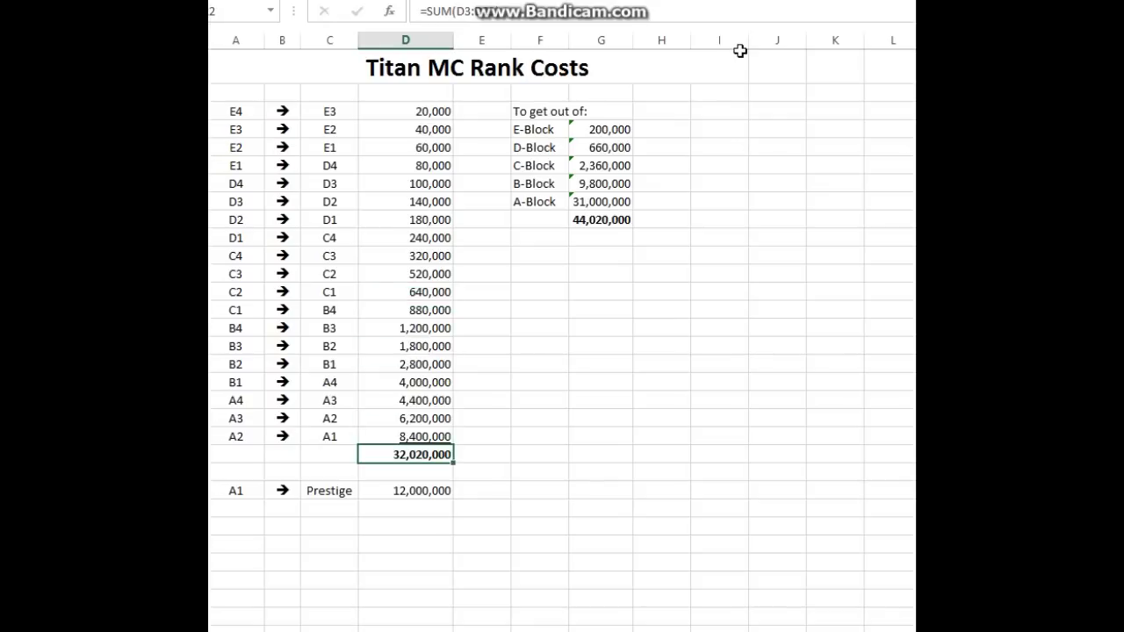
Review the rank-up costs in column D from the summed total up to the E4 to E3 row.
{"action": "key", "text": "Up"}
{"action": "key", "text": "Up"}
{"action": "key", "text": "Up"}
{"action": "key", "text": "Up"}
{"action": "key", "text": "Up"}
{"action": "key", "text": "Up"}
{"action": "key", "text": "Up"}
{"action": "key", "text": "Up"}
{"action": "key", "text": "Up"}
{"action": "key", "text": "Up"}
{"action": "key", "text": "Up"}
{"action": "key", "text": "Up"}
{"action": "key", "text": "Up"}
{"action": "key", "text": "Up"}
{"action": "key", "text": "Up"}
{"action": "key", "text": "Up"}
{"action": "key", "text": "Up"}
{"action": "key", "text": "Up"}
{"action": "key", "text": "Up"}
{"action": "key", "text": "Up"}
Read back down the column D costs from the first ranks to the A4 to A3 row.
{"action": "key", "text": "Down"}
{"action": "key", "text": "Down"}
{"action": "key", "text": "Down"}
{"action": "key", "text": "Down"}
{"action": "key", "text": "Down"}
{"action": "key", "text": "Down"}
{"action": "key", "text": "Down"}
{"action": "key", "text": "Down"}
{"action": "key", "text": "Down"}
{"action": "key", "text": "Down"}
{"action": "key", "text": "Down"}
{"action": "key", "text": "Down"}
{"action": "key", "text": "Down"}
{"action": "key", "text": "Down"}
{"action": "key", "text": "Down"}
{"action": "key", "text": "Down"}
{"action": "key", "text": "Down"}
{"action": "key", "text": "Right"}
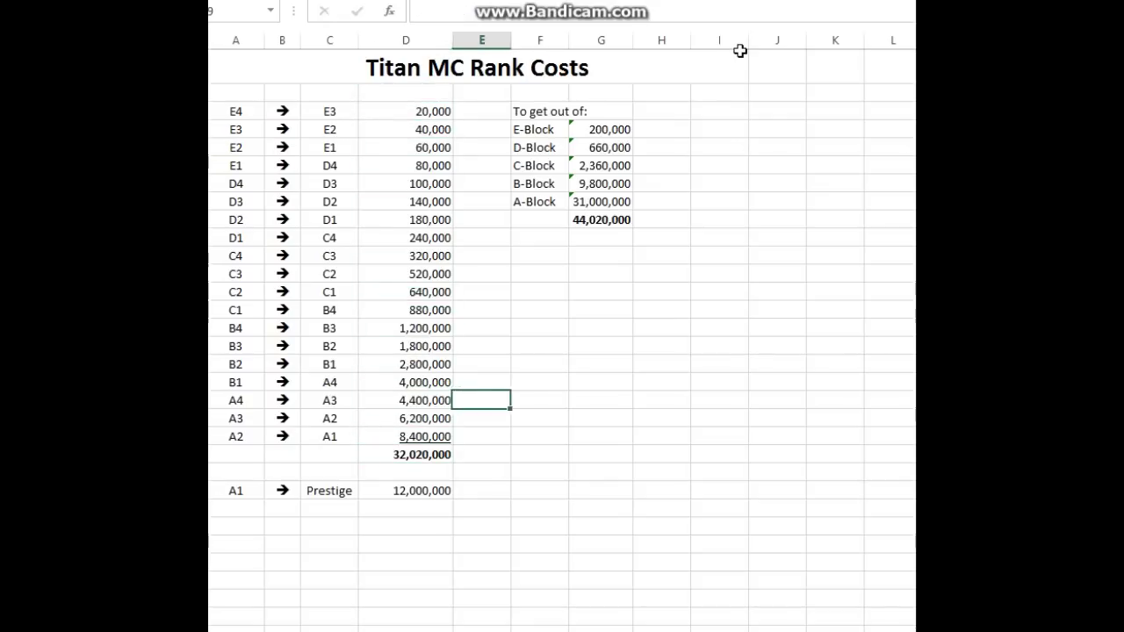
Try to copy the summed rank-cost total from D22 into cell F16, and clear the pasted cell.
{"action": "key", "text": "Right"}
{"action": "key", "text": "Right"}
{"action": "key", "text": "Up"}
{"action": "key", "text": "Down"}
{"action": "key", "text": "Down"}
{"action": "key", "text": "Down"}
{"action": "key", "text": "Left"}
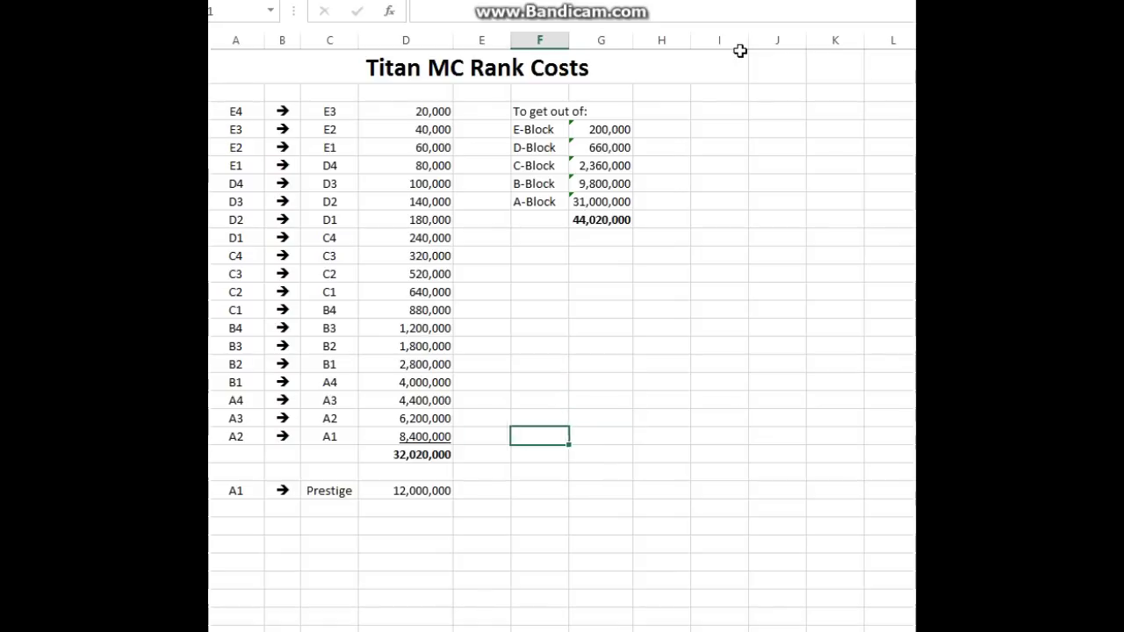
{"action": "key", "text": "Down"}
{"action": "key", "text": "Left"}
{"action": "key", "text": "Left"}
{"action": "key", "text": "ctrl+c"}
{"action": "key", "text": "Right"}
{"action": "key", "text": "Right"}
{"action": "key", "text": "Up"}
{"action": "key", "text": "Up"}
{"action": "key", "text": "Up"}
{"action": "key", "text": "Up"}
{"action": "key", "text": "Up"}
{"action": "key", "text": "Up"}
{"action": "key", "text": "ctrl+v"}
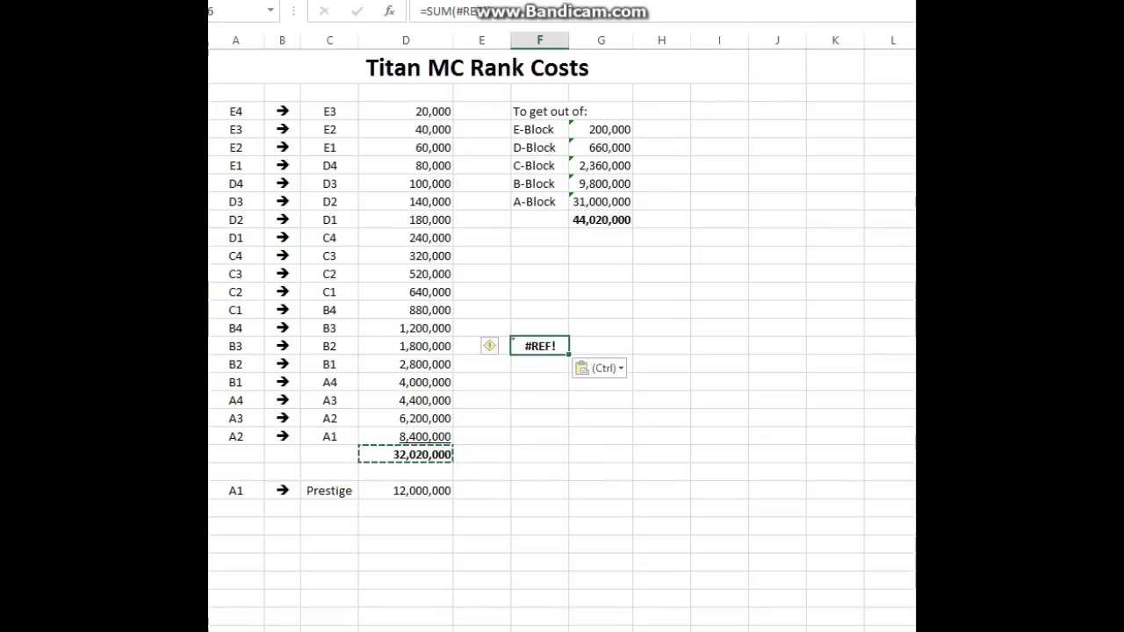
{"action": "key", "text": "Delete"}
Enter 3202000 in cell F16 and format F16:F19 as dollar amounts with two decimals.
{"action": "type", "text": "3202000"}
{"action": "key", "text": "Return"}
{"action": "key", "text": "Up"}
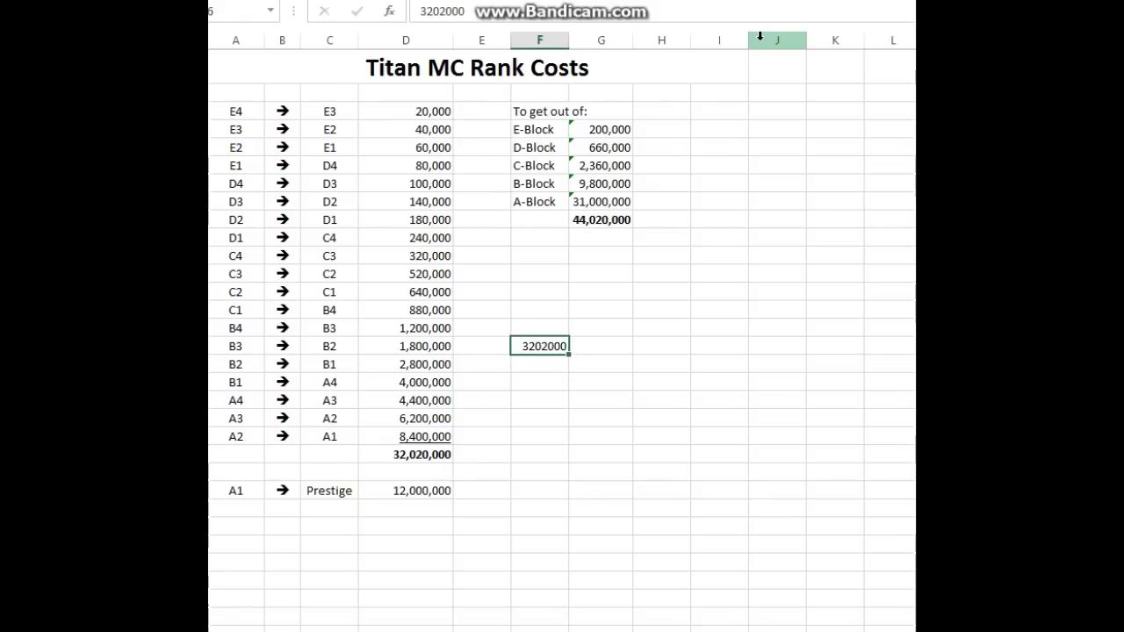
{"action": "left_click", "coordinate": [531, 395], "text": "shift"}
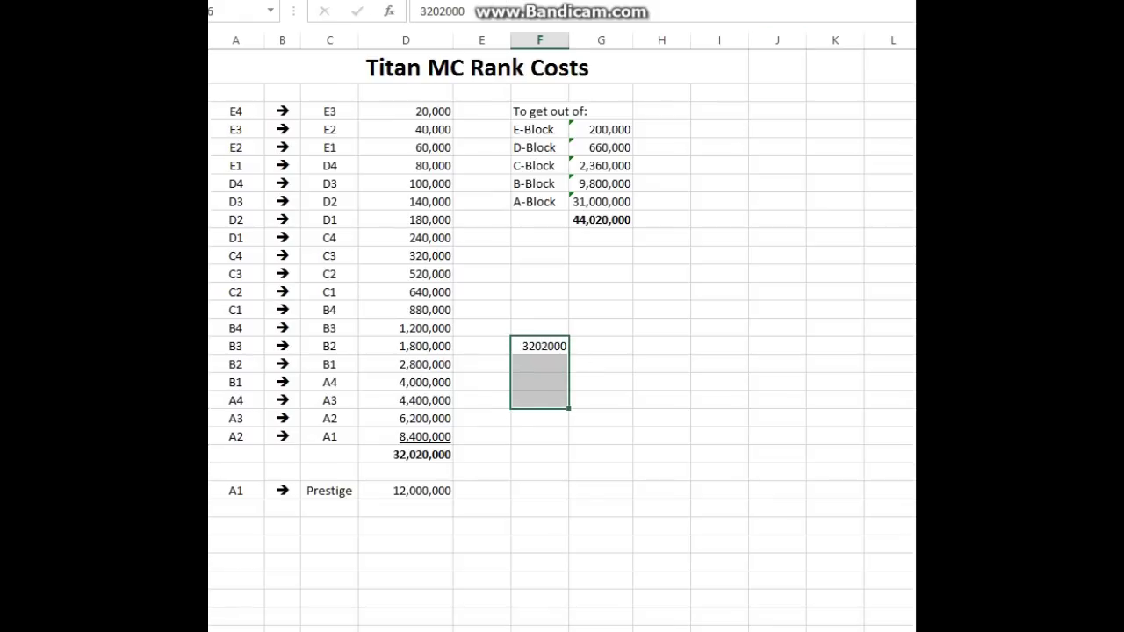
{"action": "key", "text": "ctrl+shift+4"}
{"action": "left_click", "coordinate": [535, 377]}
Correct the amount in cell F16 to 32020000.
{"action": "left_click", "coordinate": [566, 343]}
{"action": "key", "text": "F2"}
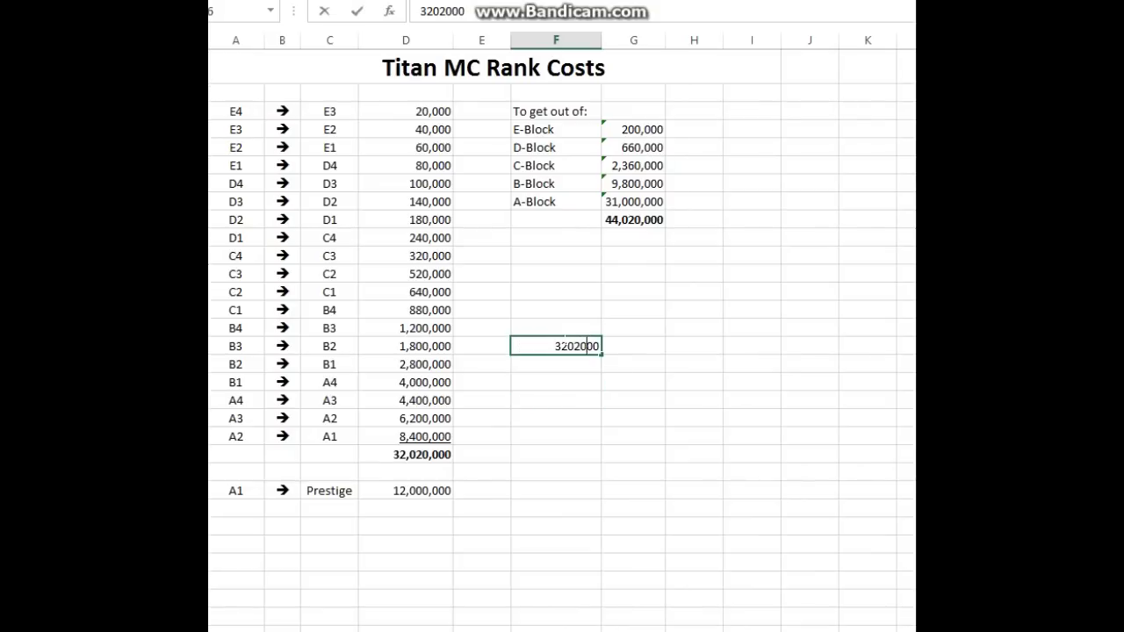
{"action": "type", "text": "0"}
{"action": "key", "text": "BackSpace"}
{"action": "key", "text": "Right"}
{"action": "type", "text": "0"}
{"action": "key", "text": "Return"}
{"action": "left_click", "coordinate": [563, 342]}
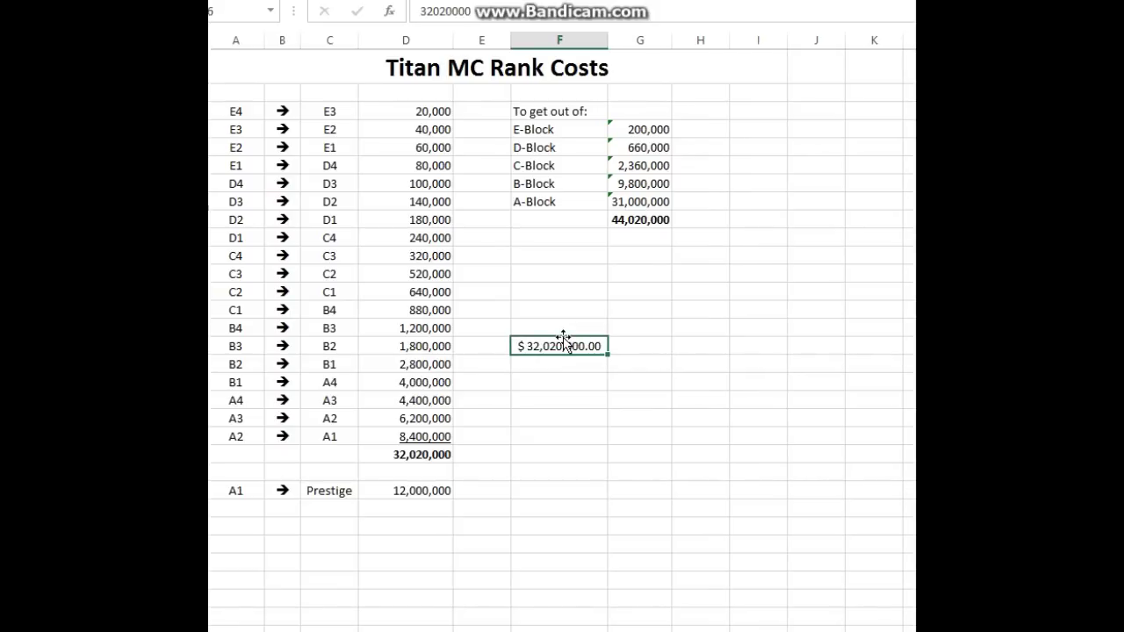
{"action": "key", "text": "Return"}
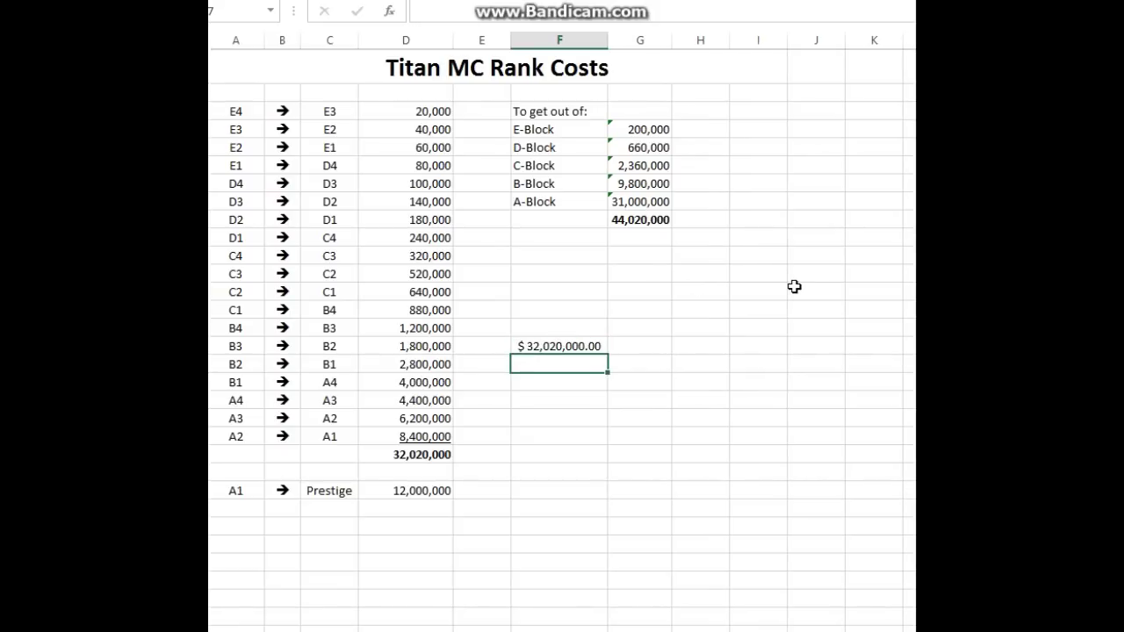
Enter the first rank-up cost, 20000, in cell F17 below the starting total.
{"action": "key", "text": "Up"}
{"action": "key", "text": "Return"}
{"action": "key", "text": "F2"}
{"action": "type", "text": "20000"}
{"action": "key", "text": "Return"}
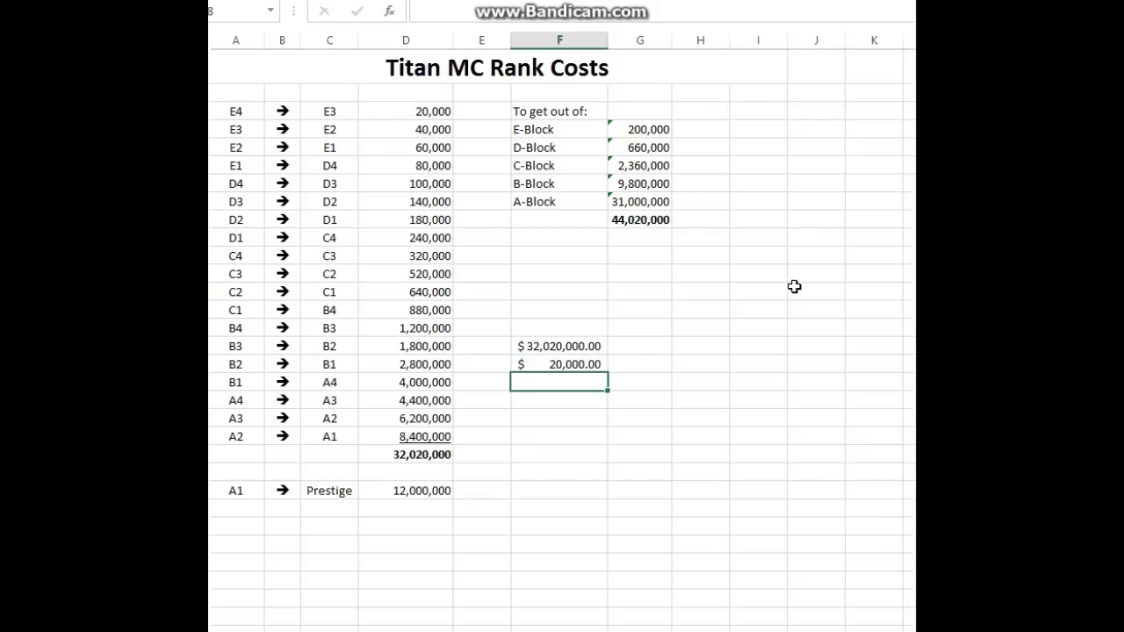
Enter the rank-up costs 40000 in cell F18 and 60000 in cell F19.
{"action": "type", "text": "40000"}
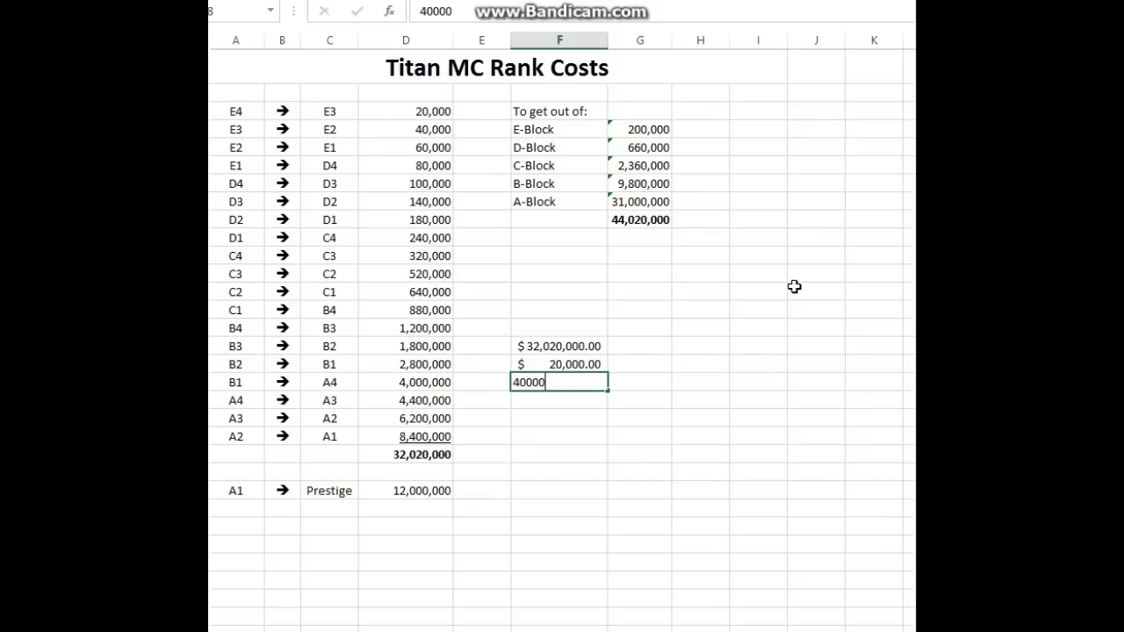
{"action": "key", "text": "Return"}
{"action": "type", "text": "60"}
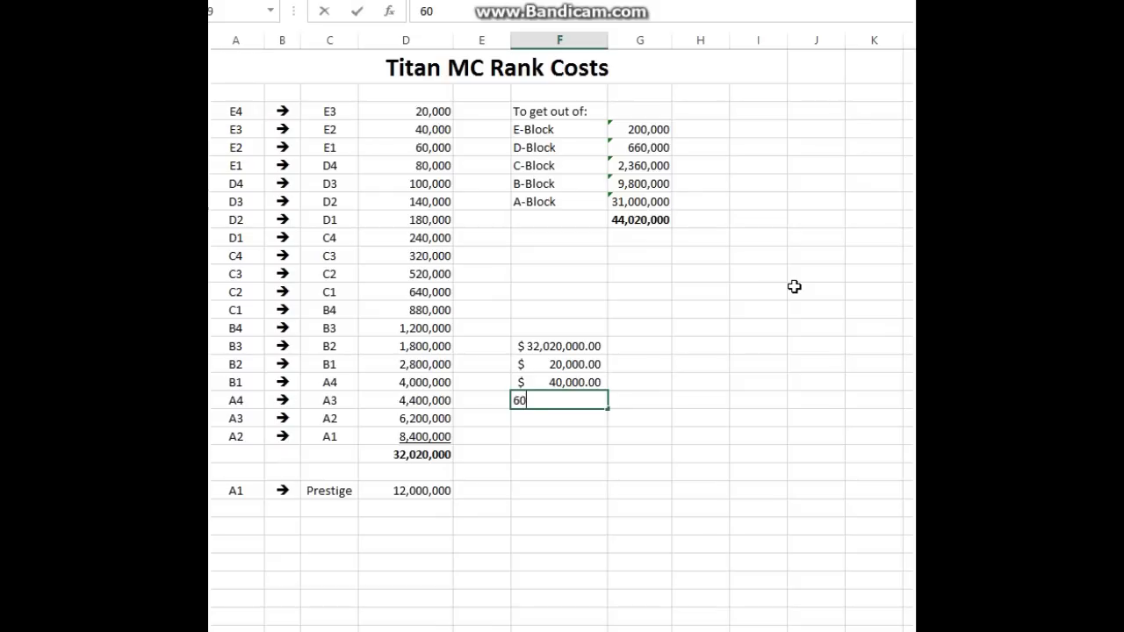
{"action": "type", "text": ",00000"}
{"action": "key", "text": "Return"}
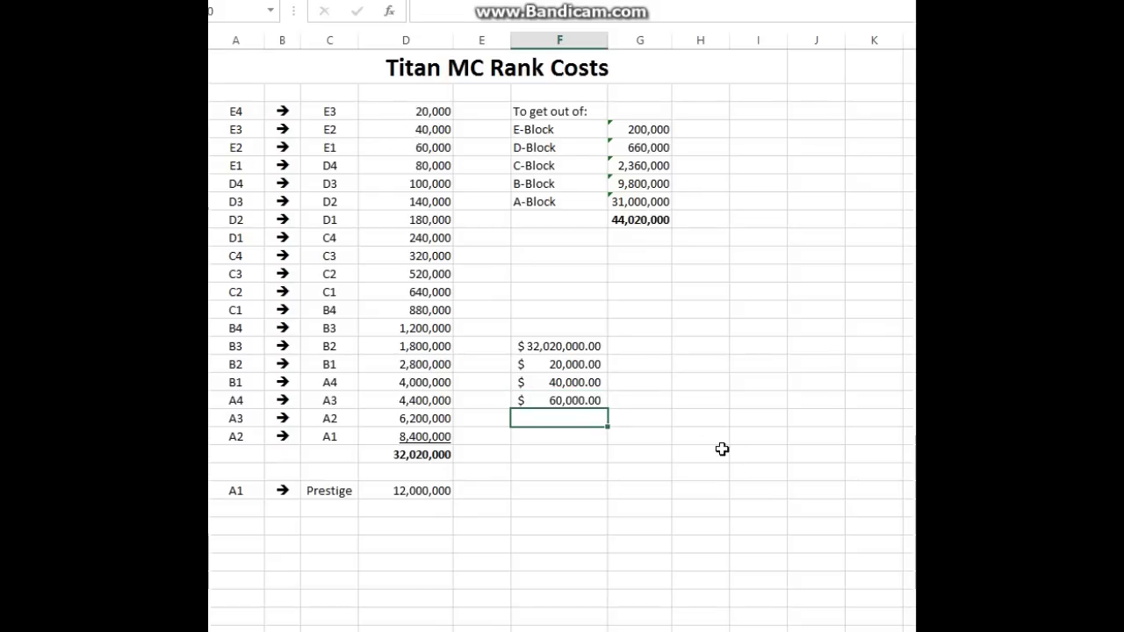
Look over the starting total and the rank-up costs entered in F16:F19.
{"action": "left_click", "coordinate": [636, 363]}
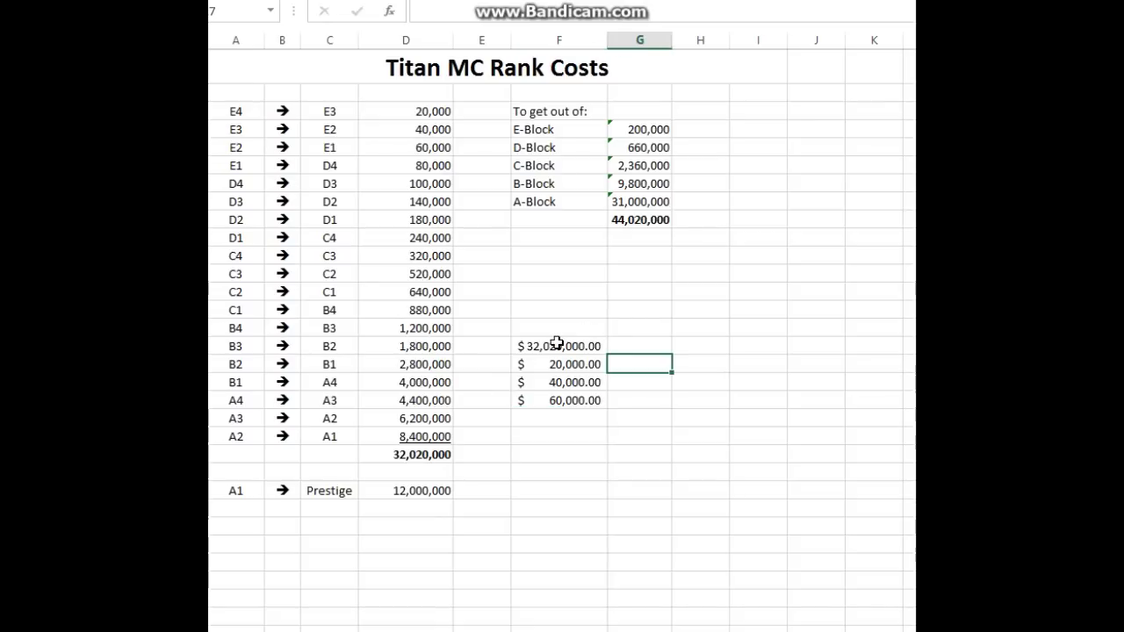
{"action": "left_click", "coordinate": [558, 344]}
{"action": "left_click", "coordinate": [639, 364]}
{"action": "key", "text": "Left"}
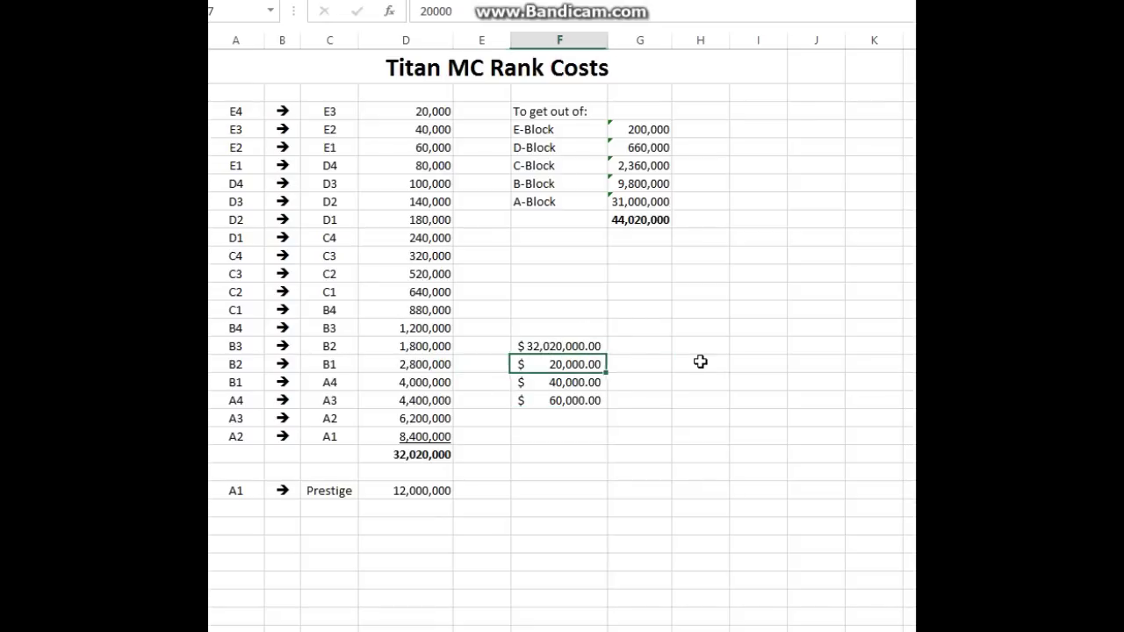
{"action": "key", "text": "Up"}
{"action": "key", "text": "Down"}
{"action": "key", "text": "Down"}
{"action": "key", "text": "Up"}
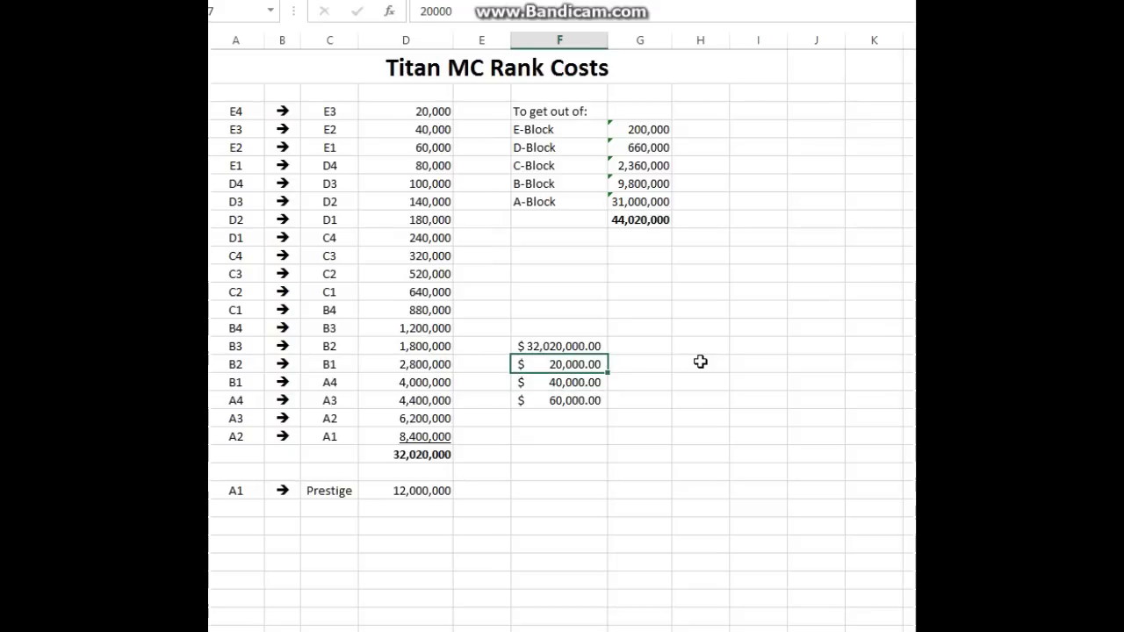
{"action": "key", "text": "Down"}
{"action": "key", "text": "Down"}
{"action": "key", "text": "Up"}
{"action": "key", "text": "Up"}
{"action": "key", "text": "Up"}
Clear the two rank-up costs from cells F18 and F19.
{"action": "key", "text": "Down"}
{"action": "key", "text": "Down"}
{"action": "key", "text": "shift+Down"}
{"action": "key", "text": "shift+Up"}
{"action": "key", "text": "Delete"}
{"action": "key", "text": "shift+Down"}
{"action": "key", "text": "Delete"}
{"action": "key", "text": "shift+Up"}
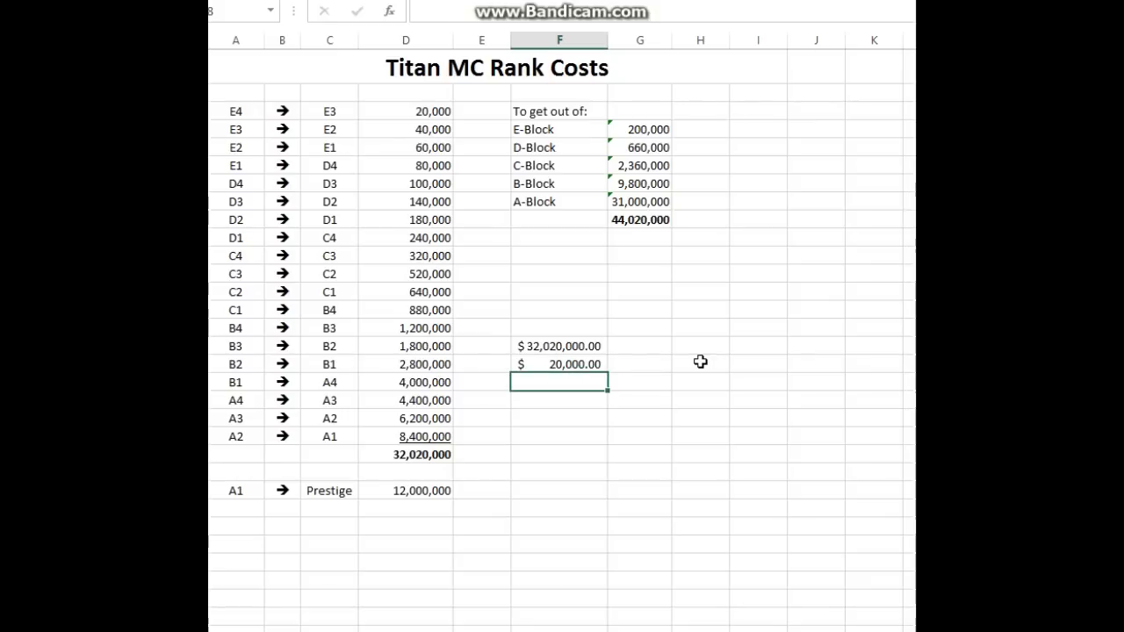
Enter the formula =F16-F17 in cell F18 to subtract the first rank-up cost from the total.
{"action": "type", "text": "="}
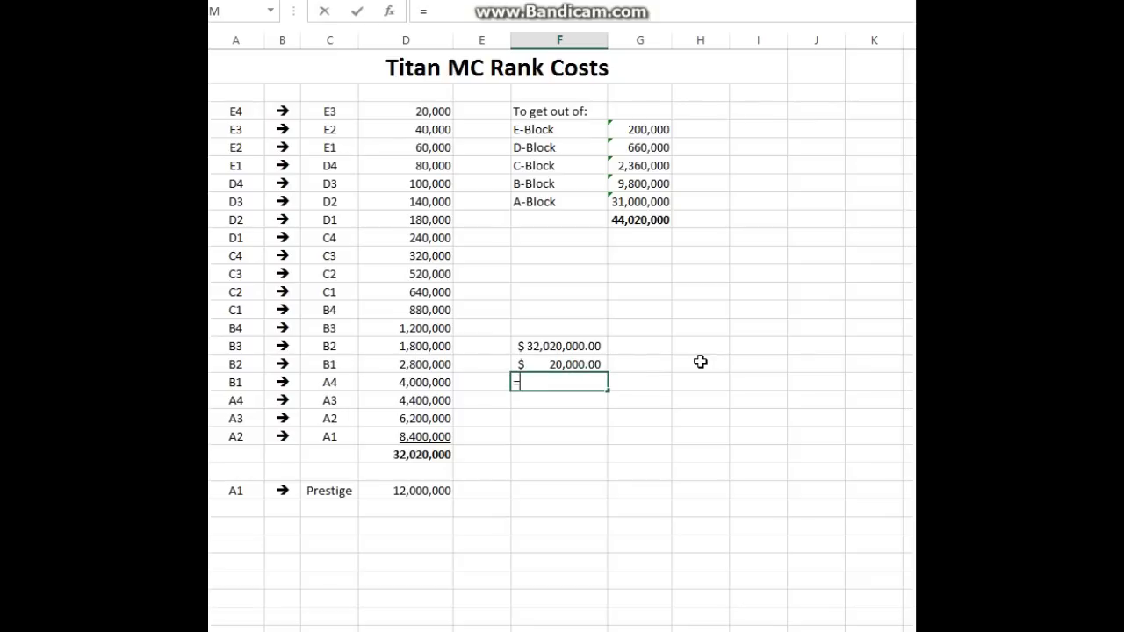
{"action": "type", "text": "f"}
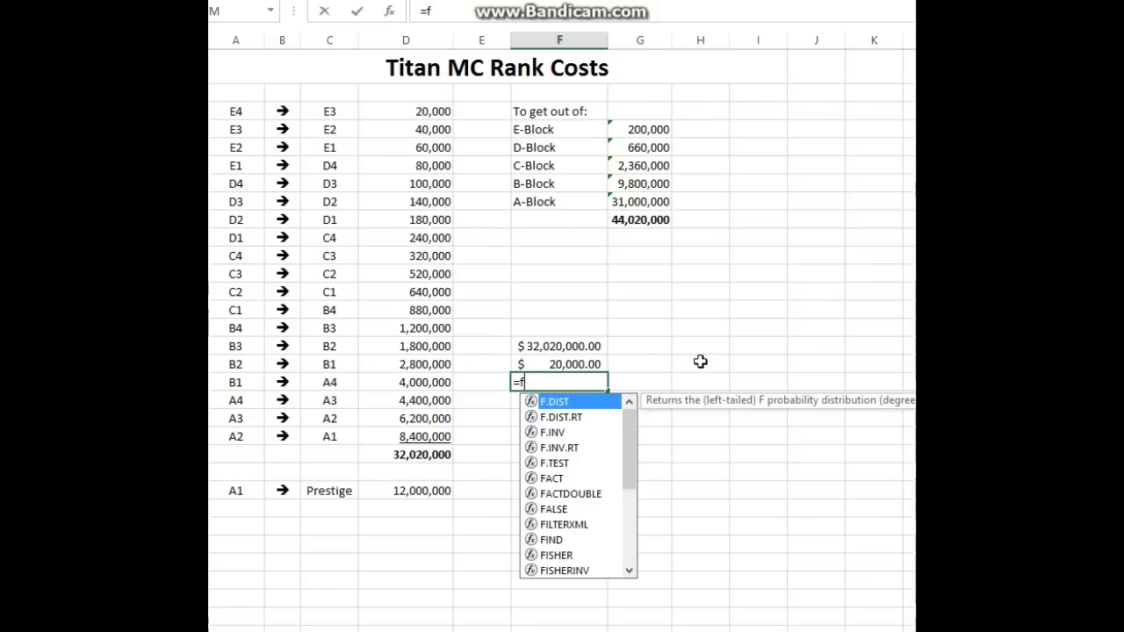
{"action": "type", "text": "16-f17"}
{"action": "key", "text": "Return"}
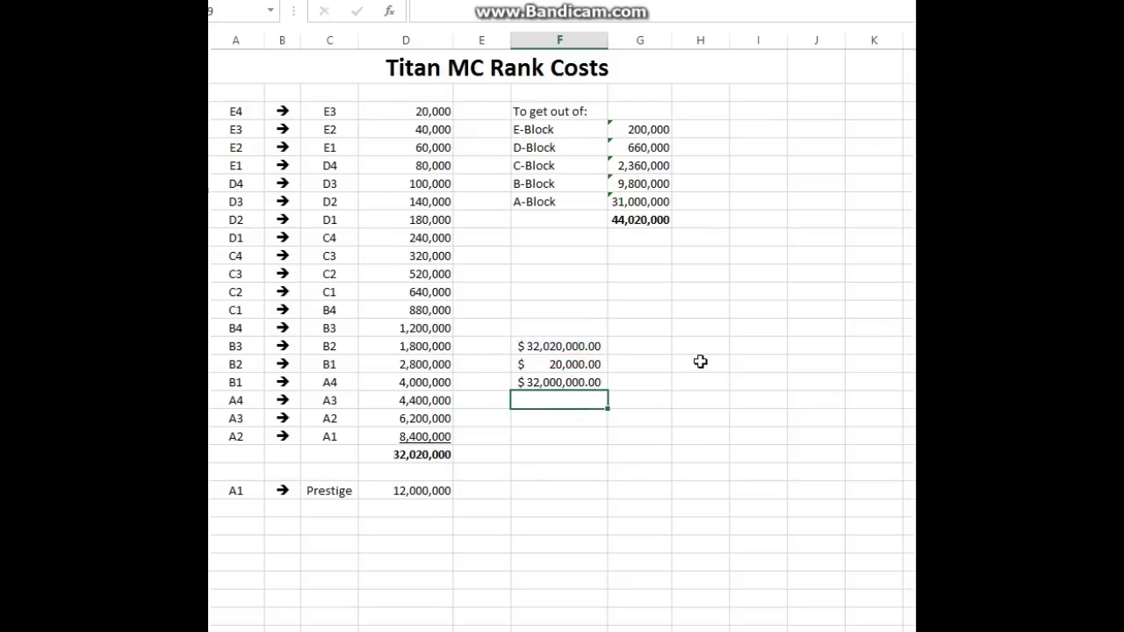
Enter the second rank-up cost, 40000, in cell F19.
{"action": "type", "text": "4000"}
{"action": "key", "text": "Return"}
{"action": "key", "text": "Up"}
{"action": "type", "text": "40000"}
{"action": "key", "text": "Return"}
Subtract the second rank-up cost with the formula =F18-F19 in cell F20.
{"action": "type", "text": "="}
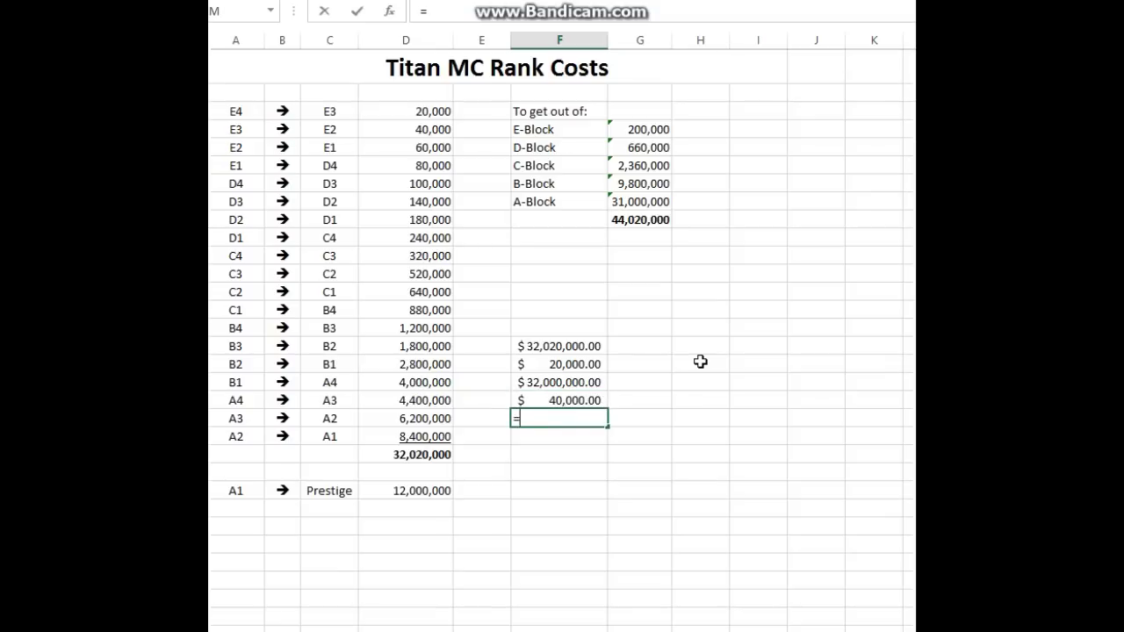
{"action": "type", "text": "f17"}
{"action": "key", "text": "BackSpace"}
{"action": "type", "text": "8-f19"}
{"action": "key", "text": "Return"}
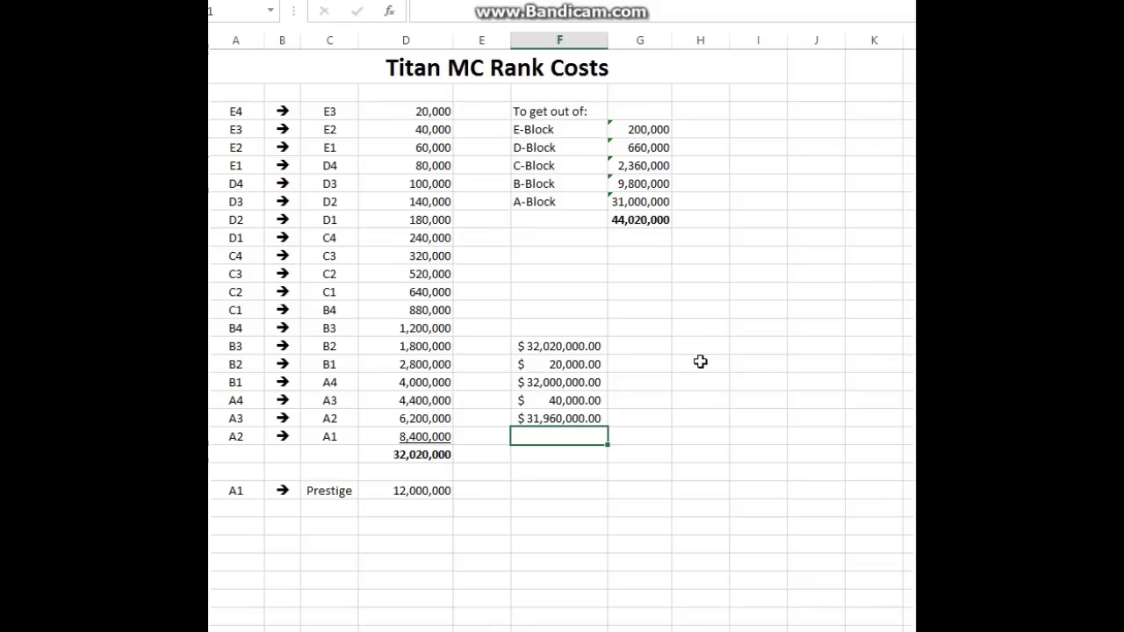
Enter the third rank-up cost, 60000, in cell F21.
{"action": "key", "text": "shift+Down"}
{"action": "key", "text": "shift+Down"}
{"action": "key", "text": "shift+Down"}
{"action": "key", "text": "shift+Down"}
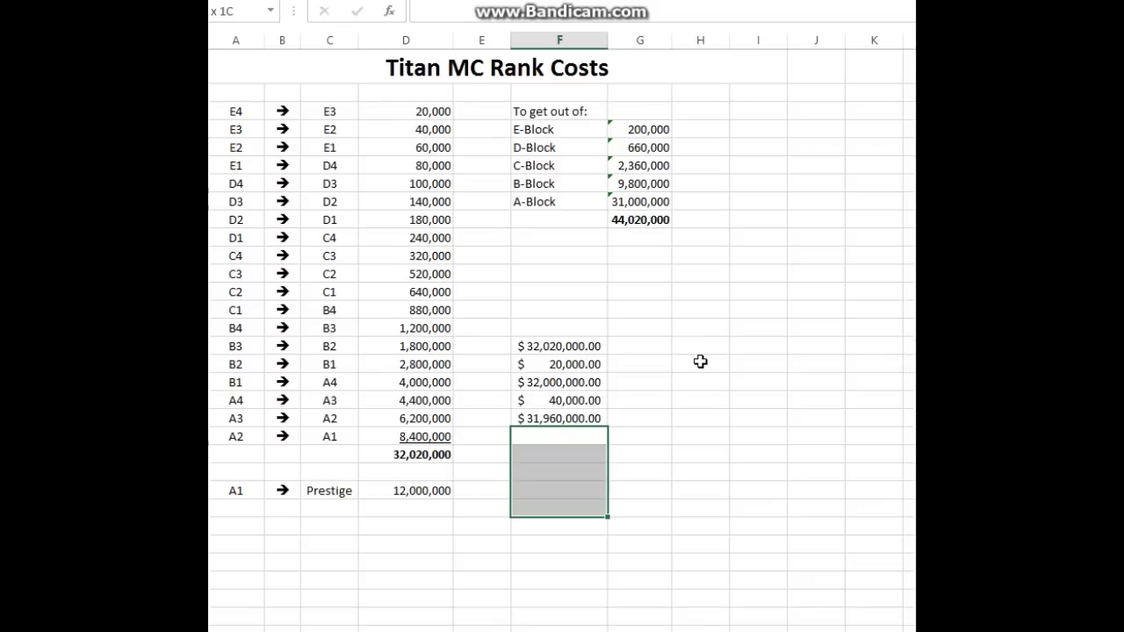
{"action": "left_click", "coordinate": [554, 402]}
{"action": "left_click", "coordinate": [562, 433]}
{"action": "type", "text": "60000"}
{"action": "key", "text": "Return"}
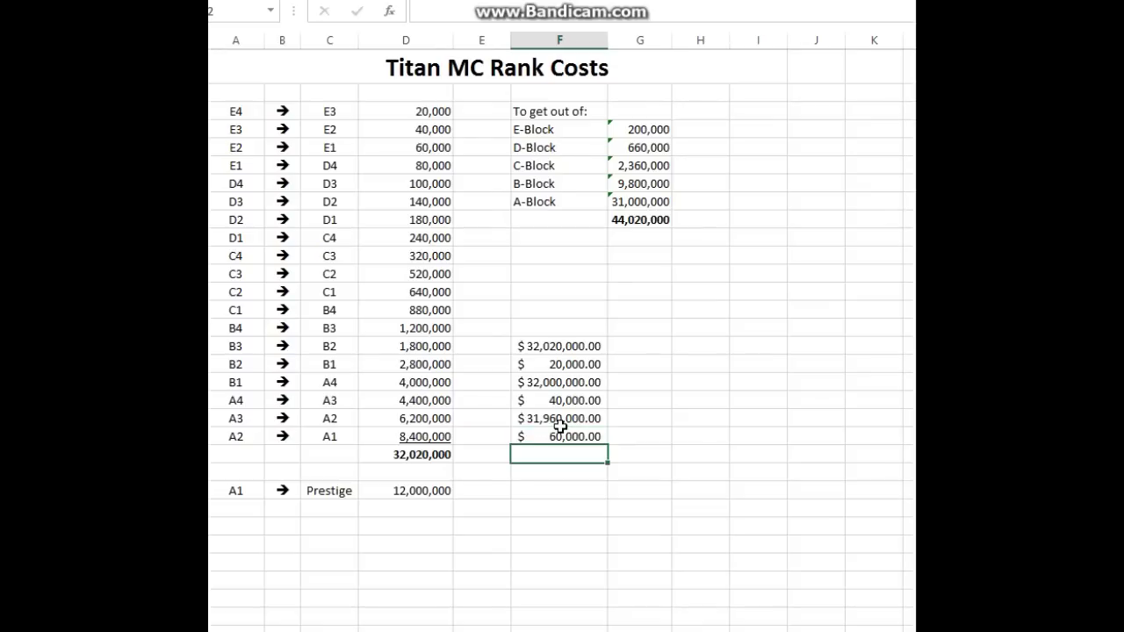
Enter the formula =F20-F21 in cell F22 and make its result bold.
{"action": "type", "text": "="}
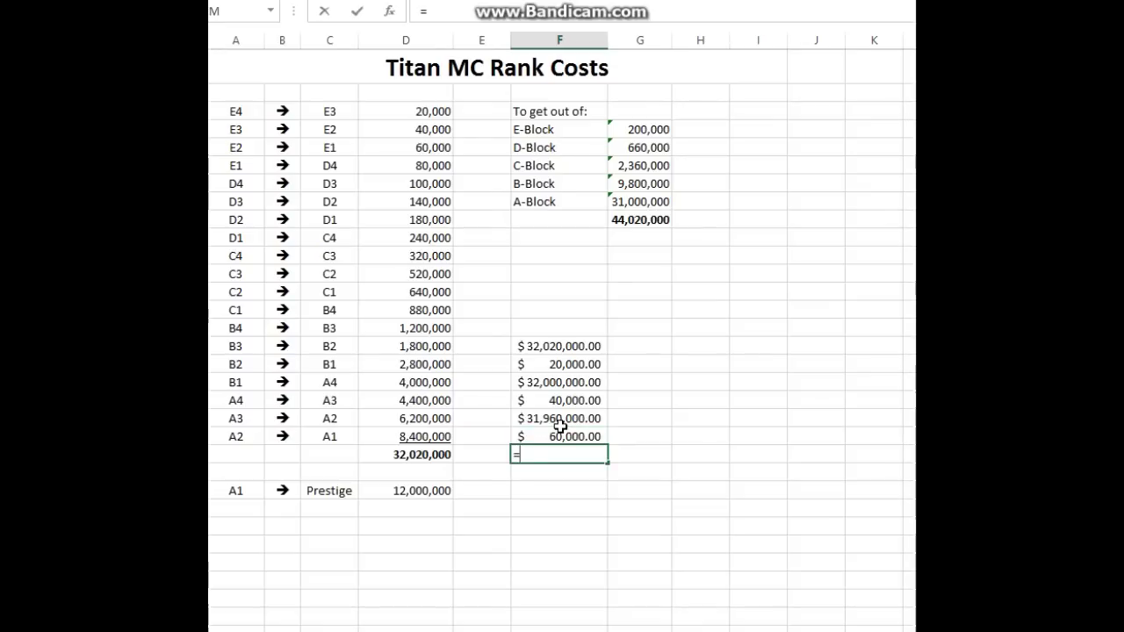
{"action": "type", "text": "f20-f21"}
{"action": "key", "text": "Return"}
{"action": "key", "text": "Up"}
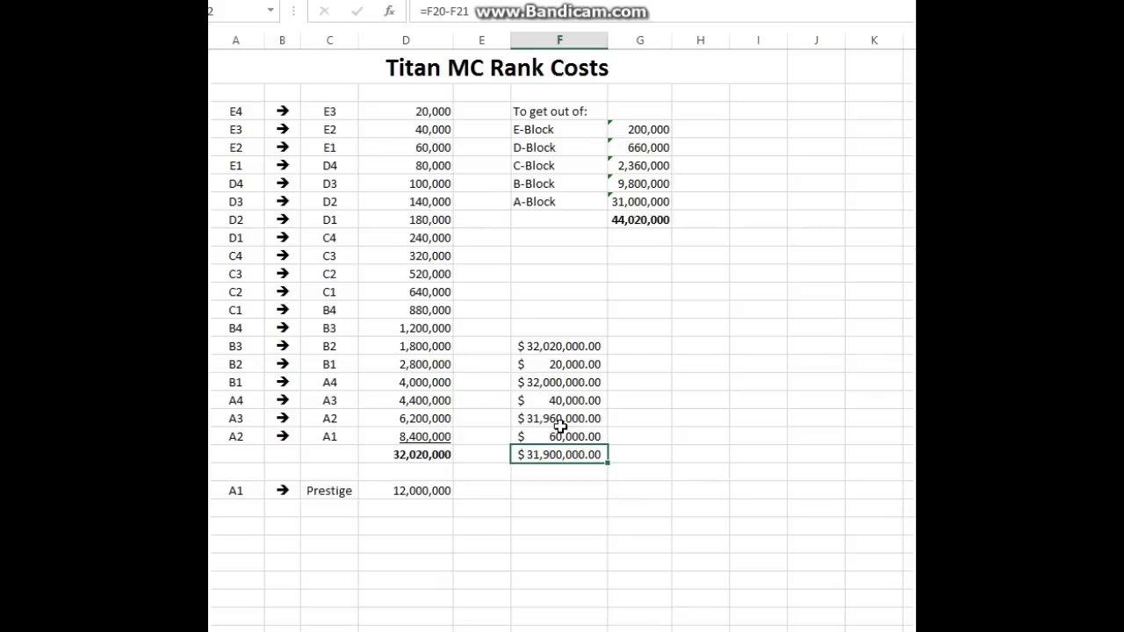
{"action": "key", "text": "ctrl+b"}
{"action": "key", "text": "Return"}
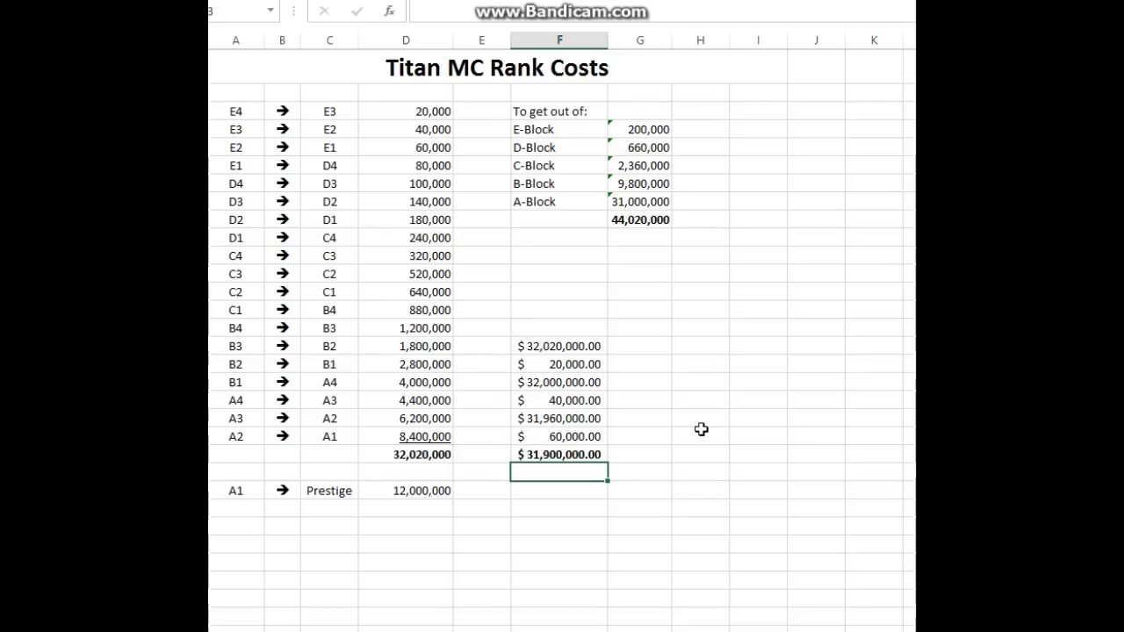
Enter 18,000,000 in cell F23 below the bold remaining amount.
{"action": "type", "text": "18"}
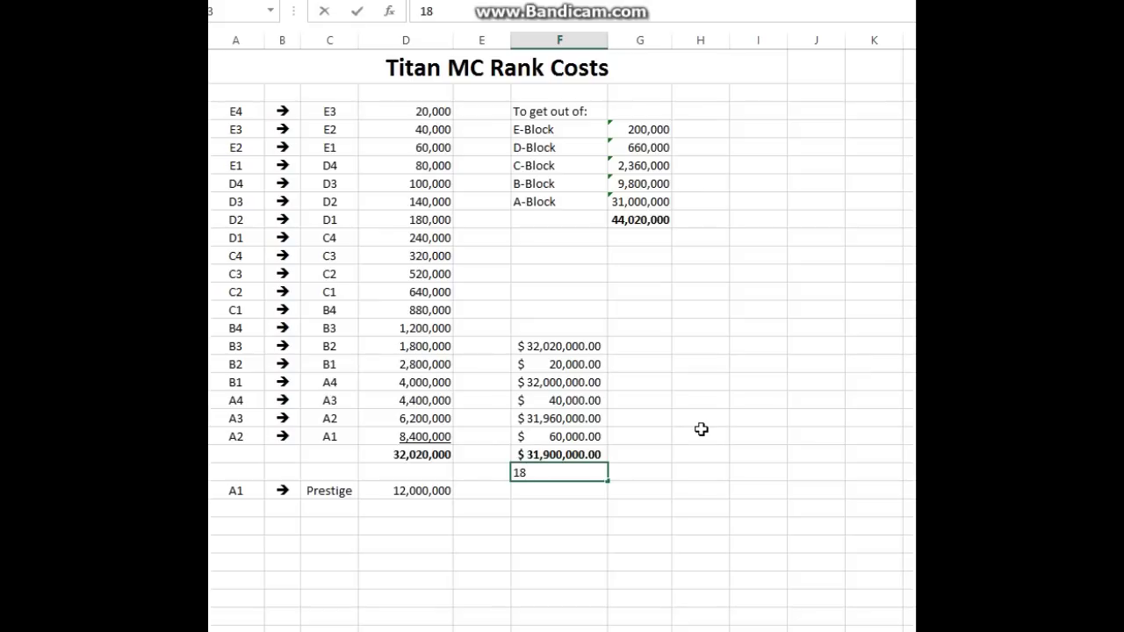
{"action": "type", "text": ",000,000"}
{"action": "key", "text": "Return"}
{"action": "key", "text": "Up"}
{"action": "key", "text": "Down"}
{"action": "key", "text": "Up"}
{"action": "key", "text": "Down"}
Subtract the 18,000,000 from the bold remaining amount with the formula =F22-F23 in cell F24.
{"action": "type", "text": "="}
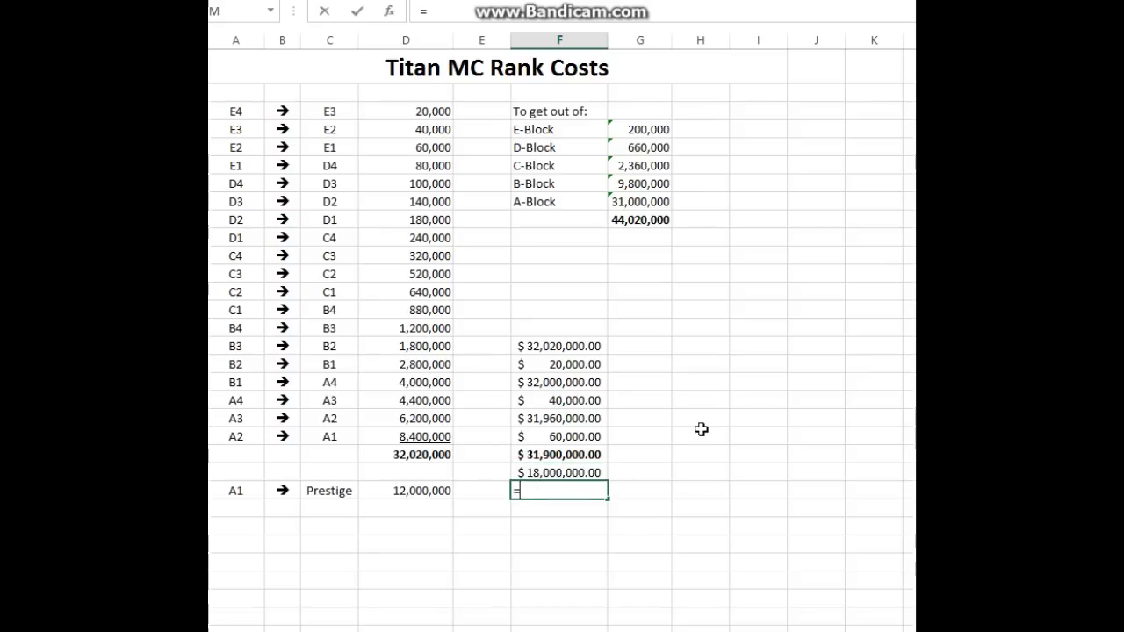
{"action": "type", "text": "f"}
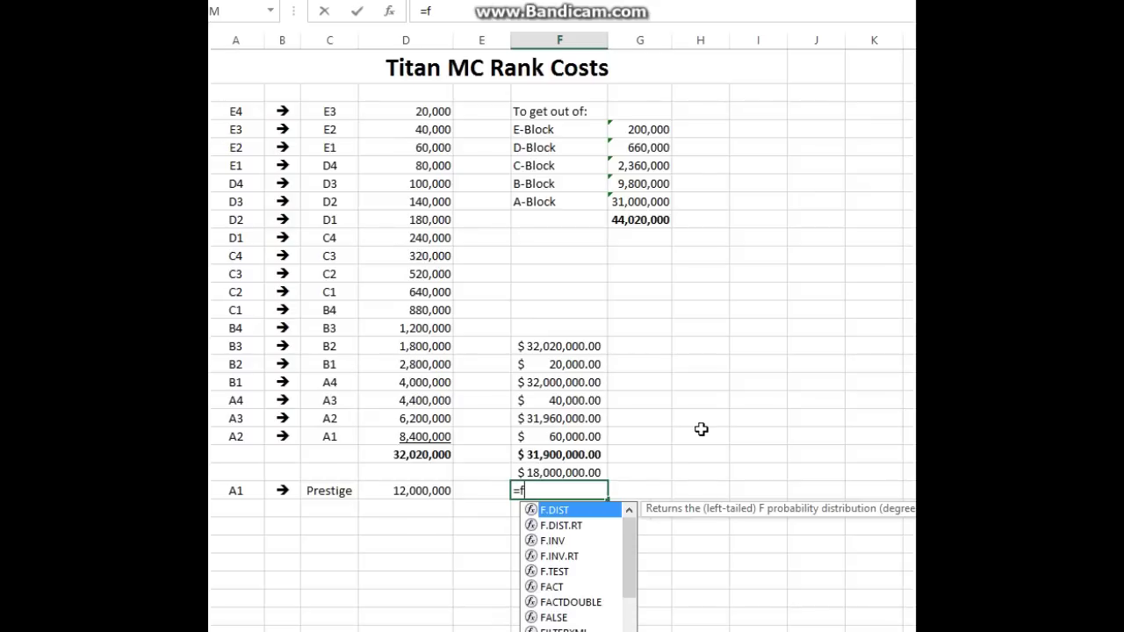
{"action": "key", "text": "BackSpace"}
{"action": "key", "text": "Up"}
{"action": "key", "text": "Up"}
{"action": "type", "text": "-"}
{"action": "key", "text": "Up"}
{"action": "key", "text": "Return"}
{"action": "key", "text": "Up"}
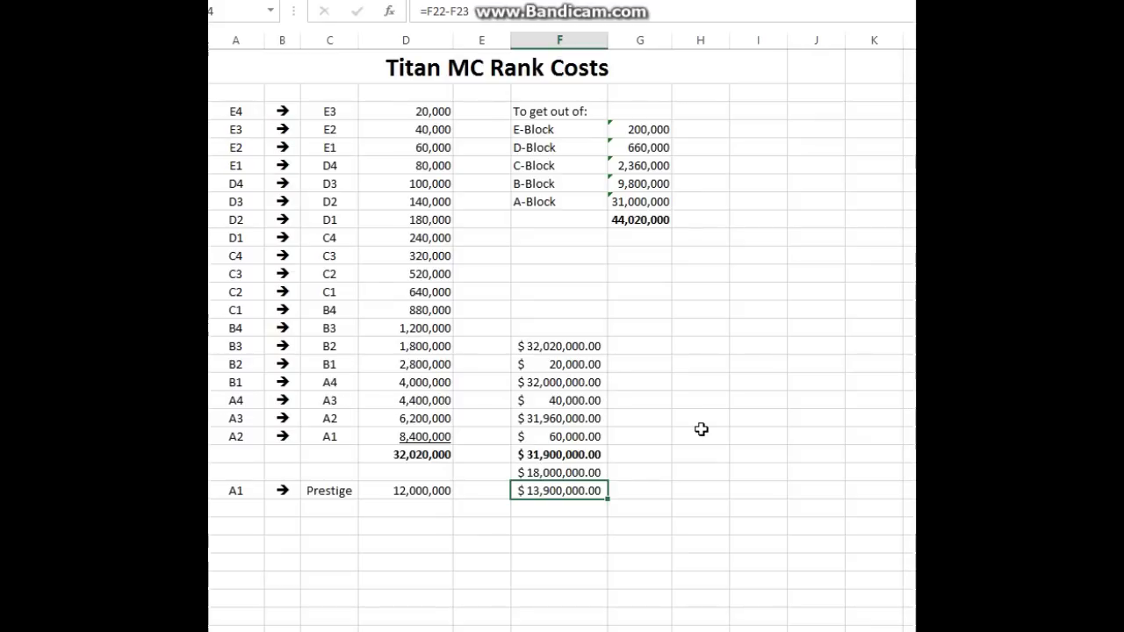
{"action": "key", "text": "Left"}
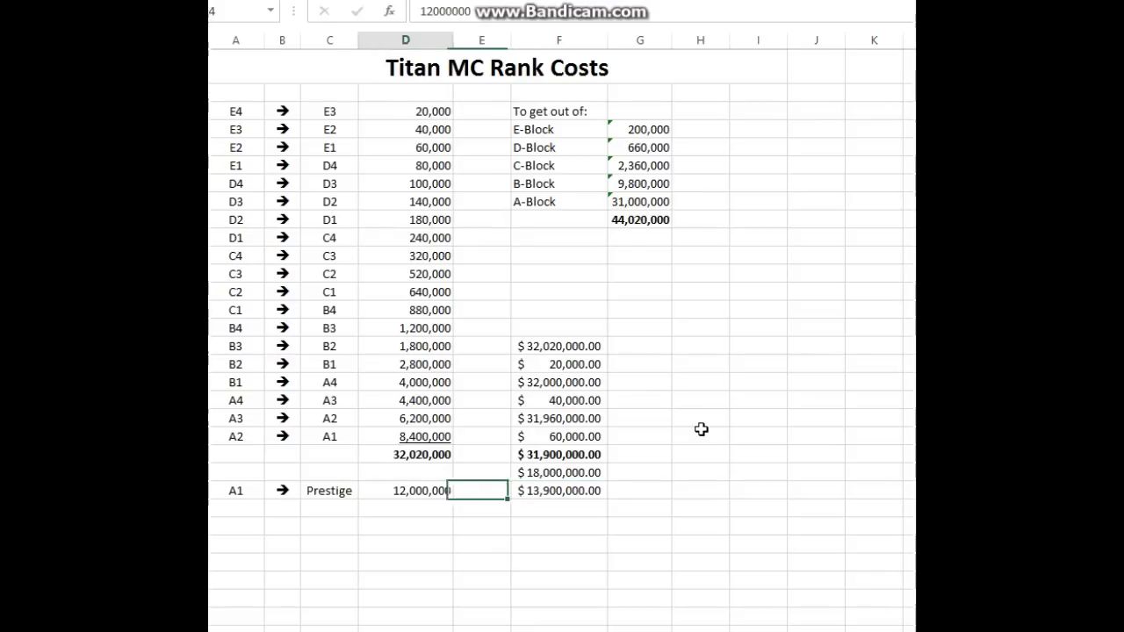
Review the bold total for reaching A1 beneath the rank costs in column D.
{"action": "key", "text": "Left"}
{"action": "key", "text": "Left"}
{"action": "key", "text": "Up"}
{"action": "key", "text": "Up"}
{"action": "key", "text": "Up"}
{"action": "key", "text": "Up"}
{"action": "key", "text": "Up"}
{"action": "key", "text": "Up"}
{"action": "key", "text": "Up"}
{"action": "key", "text": "Down"}
{"action": "key", "text": "Down"}
{"action": "key", "text": "Down"}
{"action": "key", "text": "Down"}
{"action": "key", "text": "Down"}
{"action": "key", "text": "Right"}
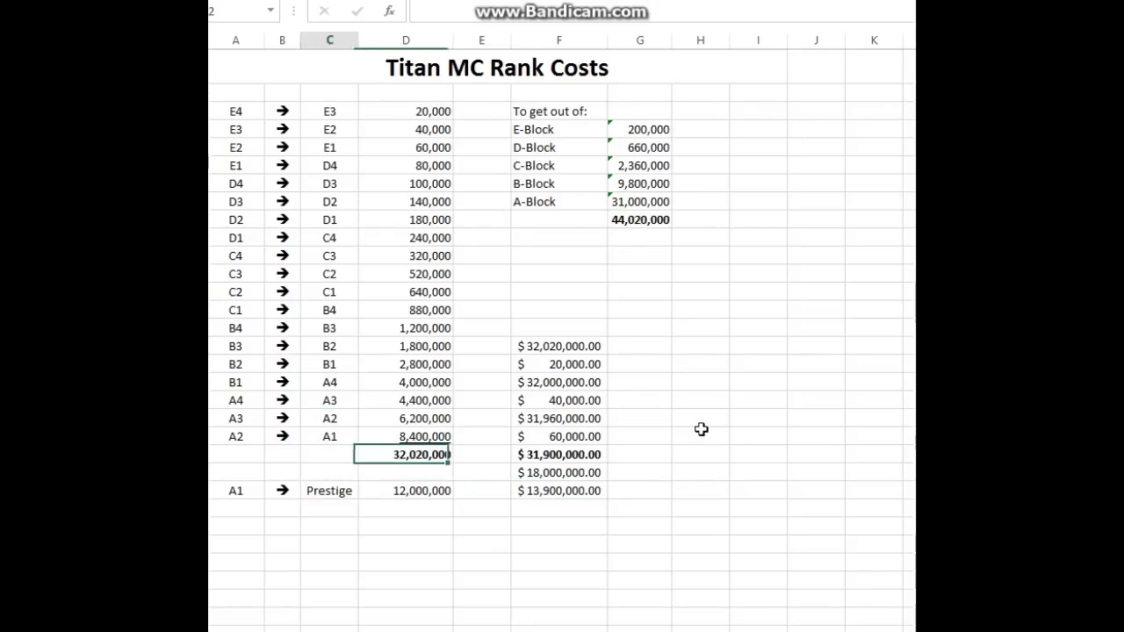
Locate rank E1 in column A as the starting point of the remaining rank-ups.
{"action": "key", "text": "Left"}
{"action": "key", "text": "Left"}
{"action": "key", "text": "Up"}
{"action": "key", "text": "Up"}
{"action": "key", "text": "Up"}
{"action": "key", "text": "Up"}
{"action": "key", "text": "Up"}
{"action": "key", "text": "Up"}
{"action": "key", "text": "Up"}
{"action": "key", "text": "Up"}
{"action": "key", "text": "Up"}
{"action": "key", "text": "Up"}
{"action": "key", "text": "Up"}
{"action": "key", "text": "Up"}
{"action": "key", "text": "Up"}
{"action": "key", "text": "Up"}
{"action": "key", "text": "Up"}
{"action": "key", "text": "Up"}
{"action": "key", "text": "Up"}
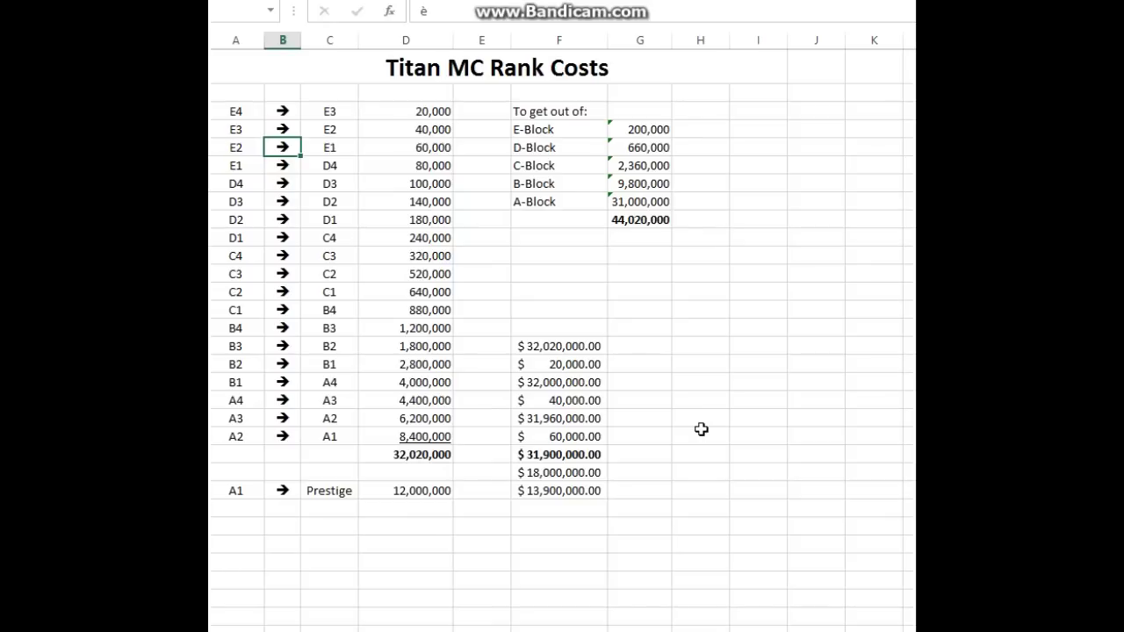
{"action": "key", "text": "Left"}
{"action": "key", "text": "Down"}
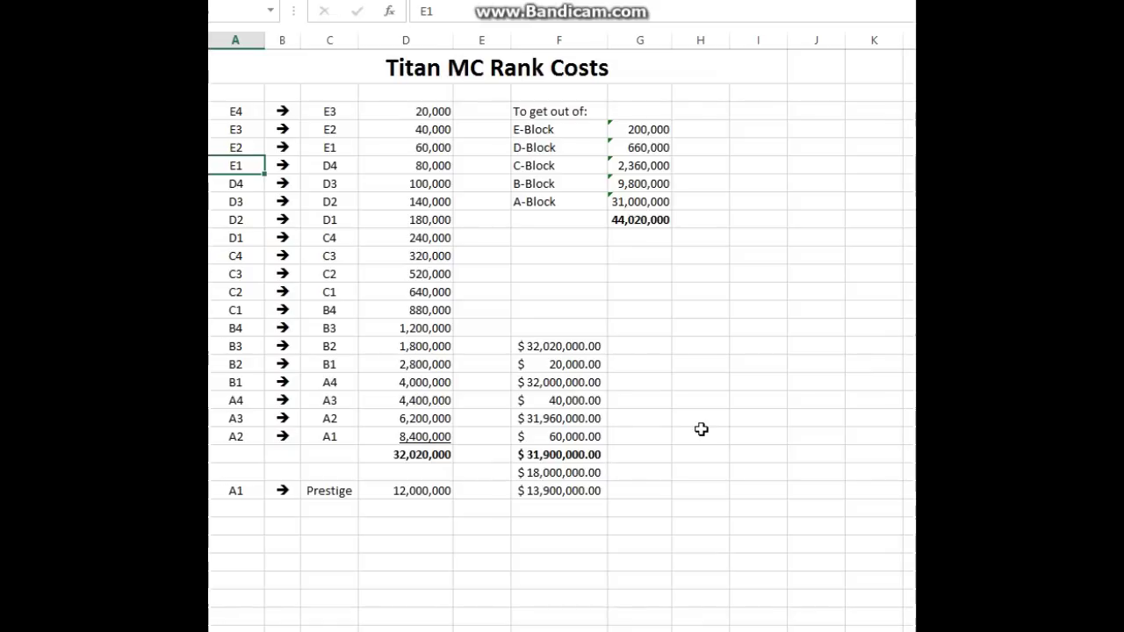
Trace the target ranks in column C from D4 down through A1 to the Prestige row.
{"action": "key", "text": "Right"}
{"action": "key", "text": "Right"}
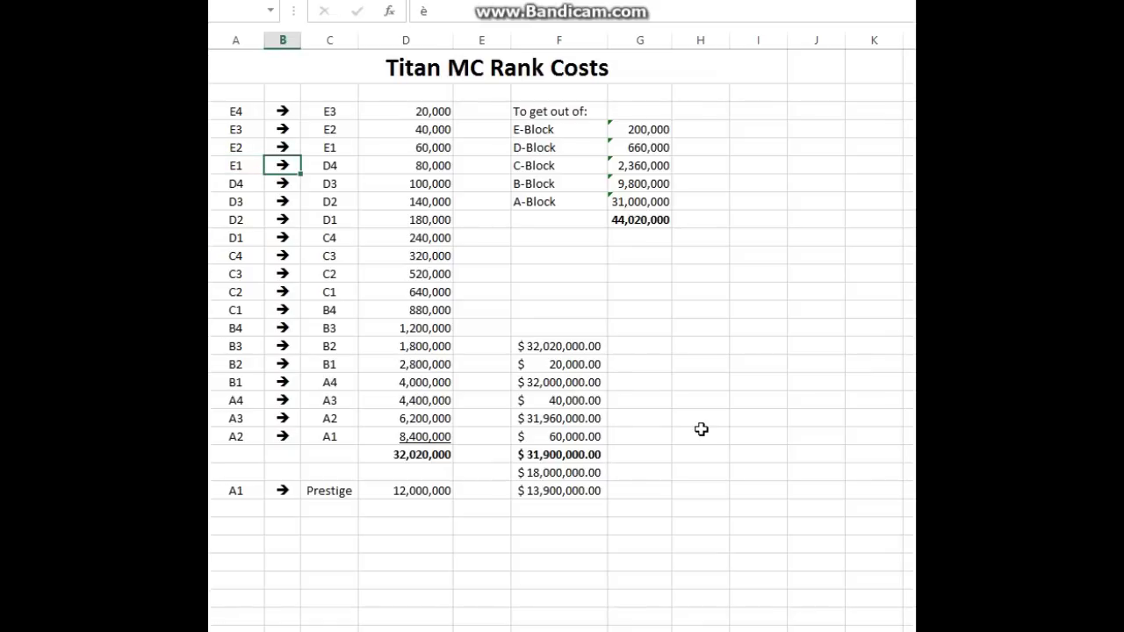
{"action": "key", "text": "Down"}
{"action": "key", "text": "Down"}
{"action": "key", "text": "Down"}
{"action": "key", "text": "Down"}
{"action": "key", "text": "Down"}
{"action": "key", "text": "Down"}
{"action": "key", "text": "Down"}
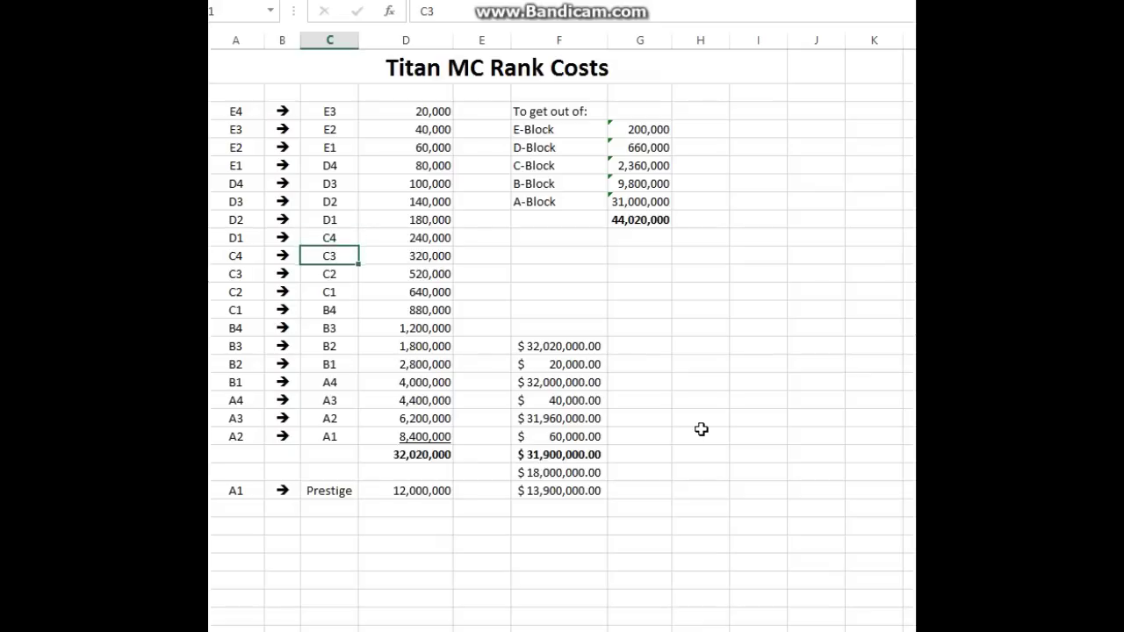
{"action": "key", "text": "Down"}
{"action": "key", "text": "Down"}
{"action": "key", "text": "Down"}
{"action": "key", "text": "Down"}
{"action": "key", "text": "Down"}
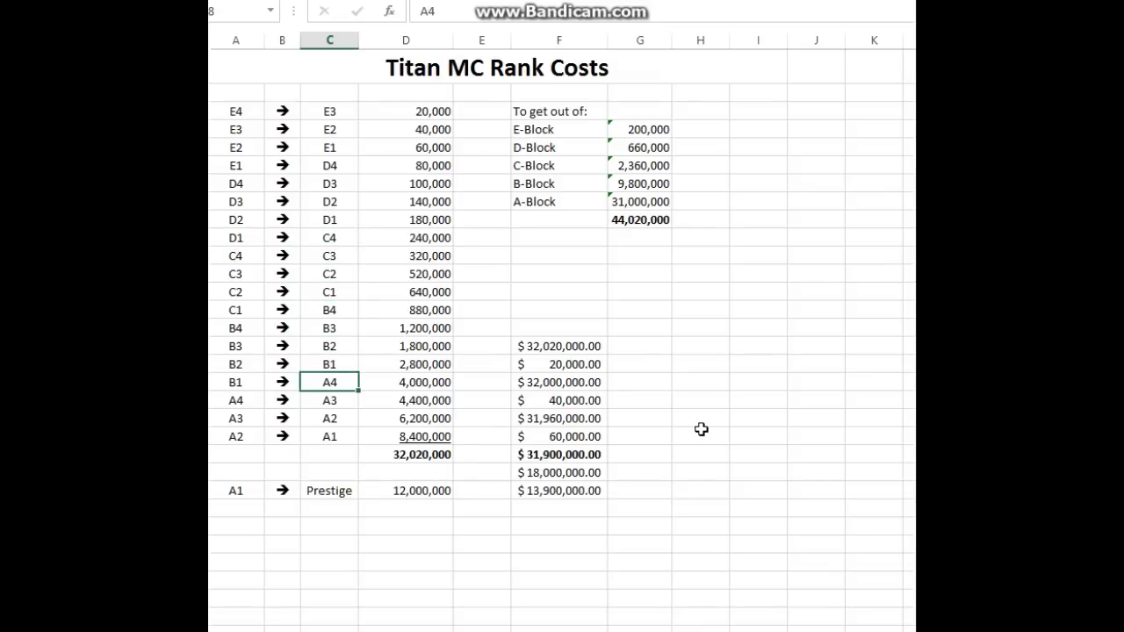
{"action": "key", "text": "Down"}
{"action": "key", "text": "Down"}
{"action": "key", "text": "Down"}
{"action": "key", "text": "Down"}
{"action": "key", "text": "Up"}
{"action": "key", "text": "Down"}
{"action": "key", "text": "Up"}
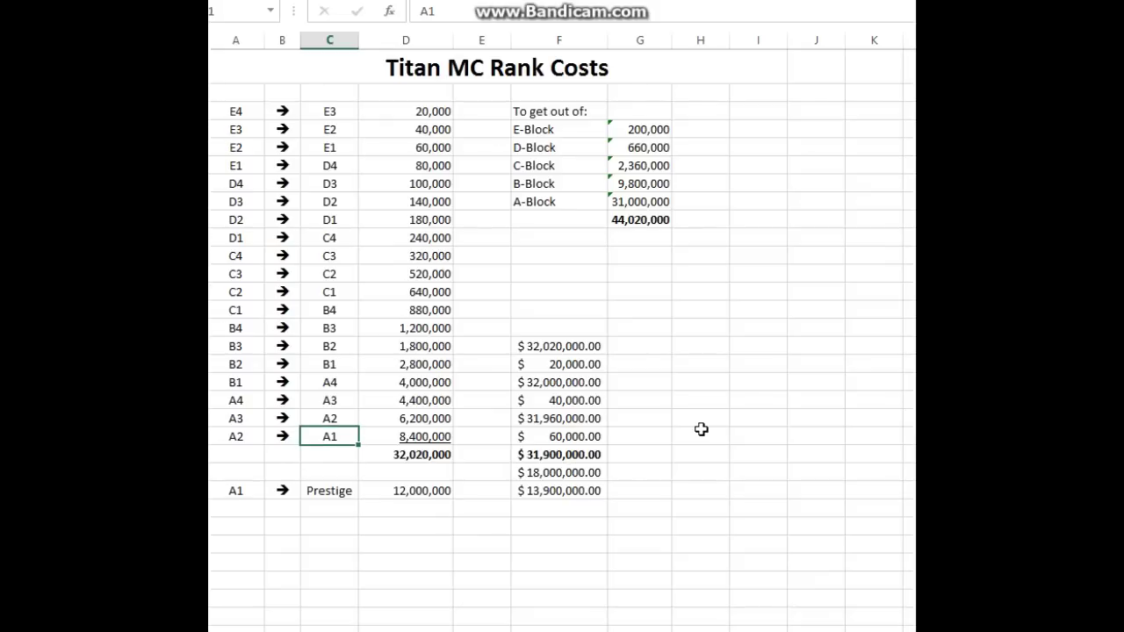
{"action": "key", "text": "Down"}
{"action": "key", "text": "Up"}
{"action": "key", "text": "Down"}
{"action": "key", "text": "Down"}
{"action": "key", "text": "Down"}
Review the cost of getting out of each block, from E-Block through A-Block, in column G.
{"action": "key", "text": "Up"}
{"action": "key", "text": "Up"}
{"action": "key", "text": "Up"}
{"action": "key", "text": "Up"}
{"action": "key", "text": "Up"}
{"action": "key", "text": "Up"}
{"action": "key", "text": "Up"}
{"action": "key", "text": "Up"}
{"action": "key", "text": "Right"}
{"action": "key", "text": "Right"}
{"action": "key", "text": "Up"}
{"action": "key", "text": "Up"}
{"action": "key", "text": "Right"}
{"action": "key", "text": "Right"}
{"action": "key", "text": "Right"}
{"action": "key", "text": "Up"}
{"action": "key", "text": "Up"}
{"action": "key", "text": "Up"}
{"action": "key", "text": "Up"}
{"action": "key", "text": "Up"}
{"action": "key", "text": "Up"}
{"action": "key", "text": "Up"}
{"action": "key", "text": "Up"}
{"action": "key", "text": "Up"}
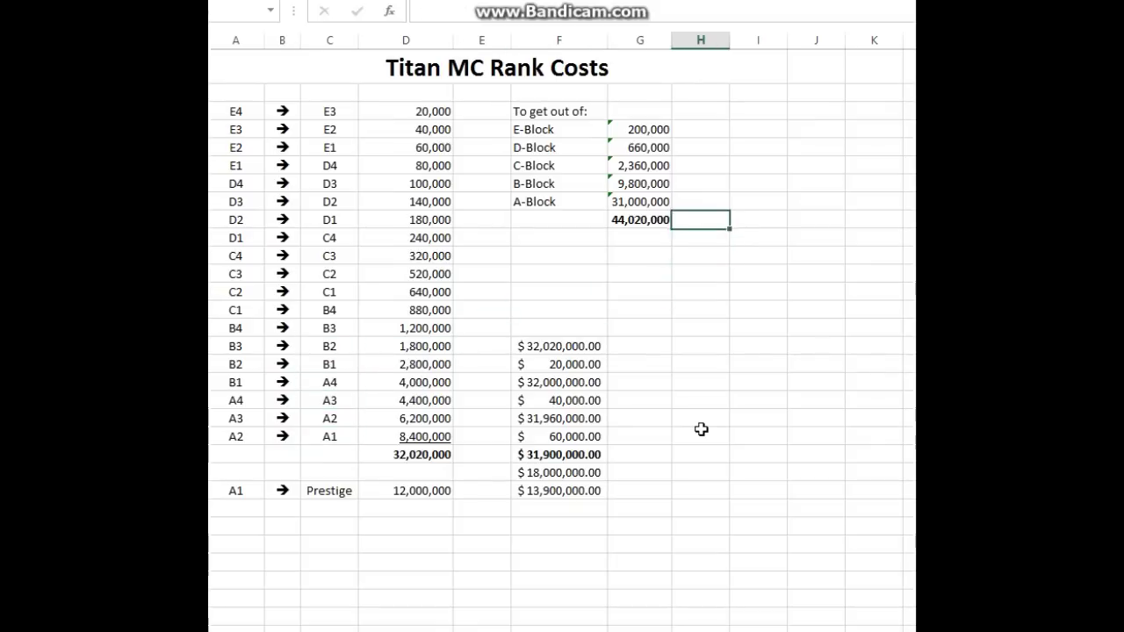
{"action": "key", "text": "Left"}
{"action": "key", "text": "Left"}
{"action": "key", "text": "Up"}
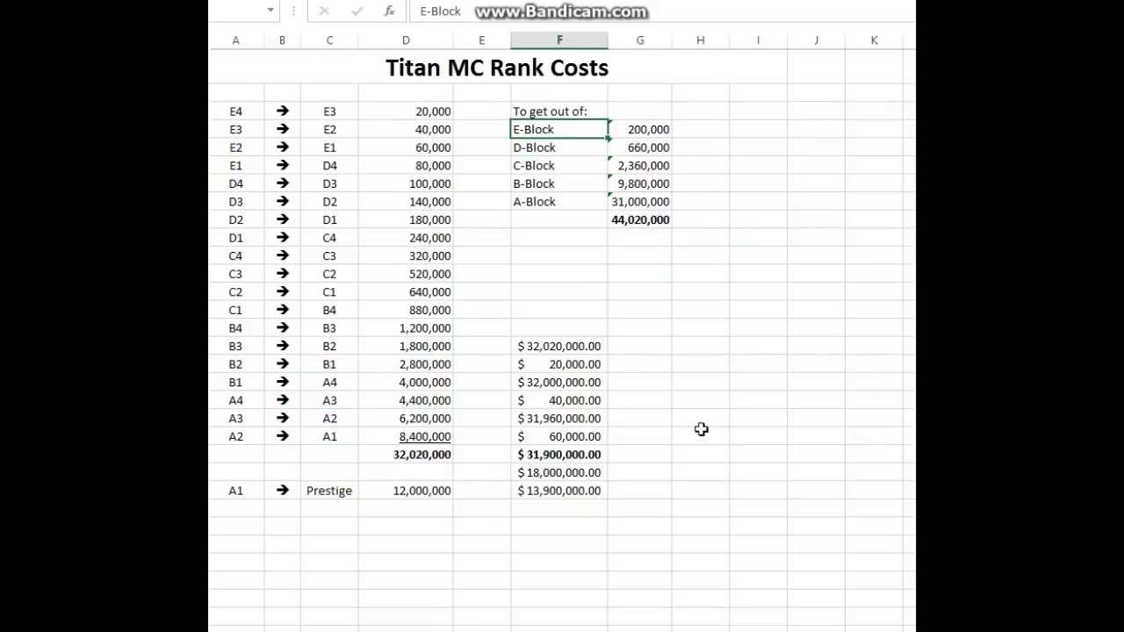
{"action": "key", "text": "Right"}
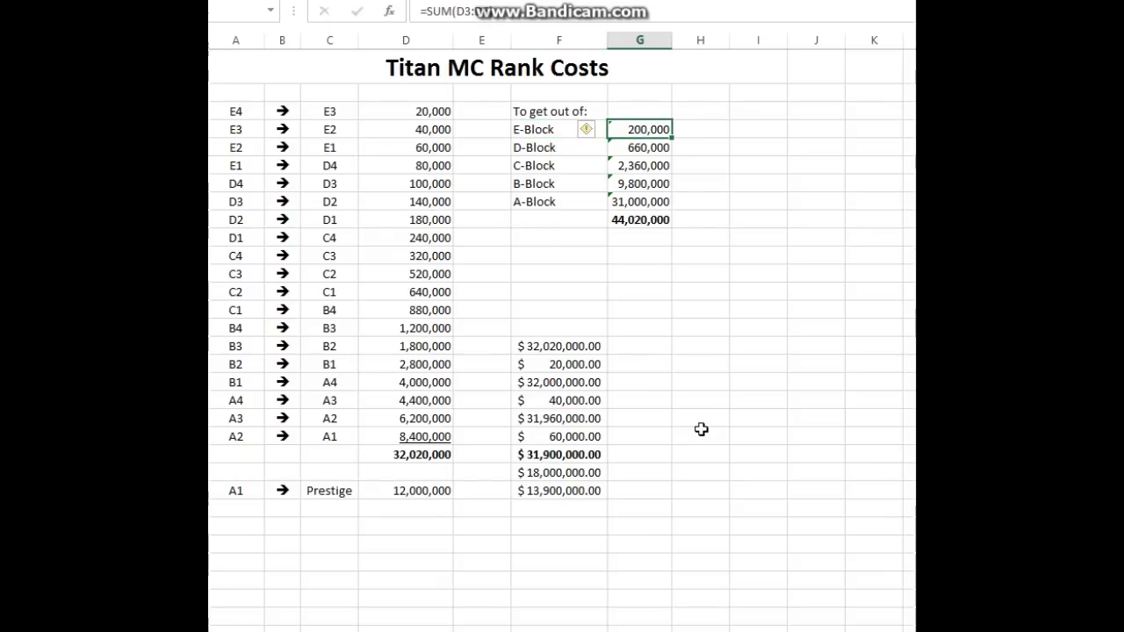
{"action": "key", "text": "Down"}
{"action": "key", "text": "Left"}
{"action": "key", "text": "Right"}
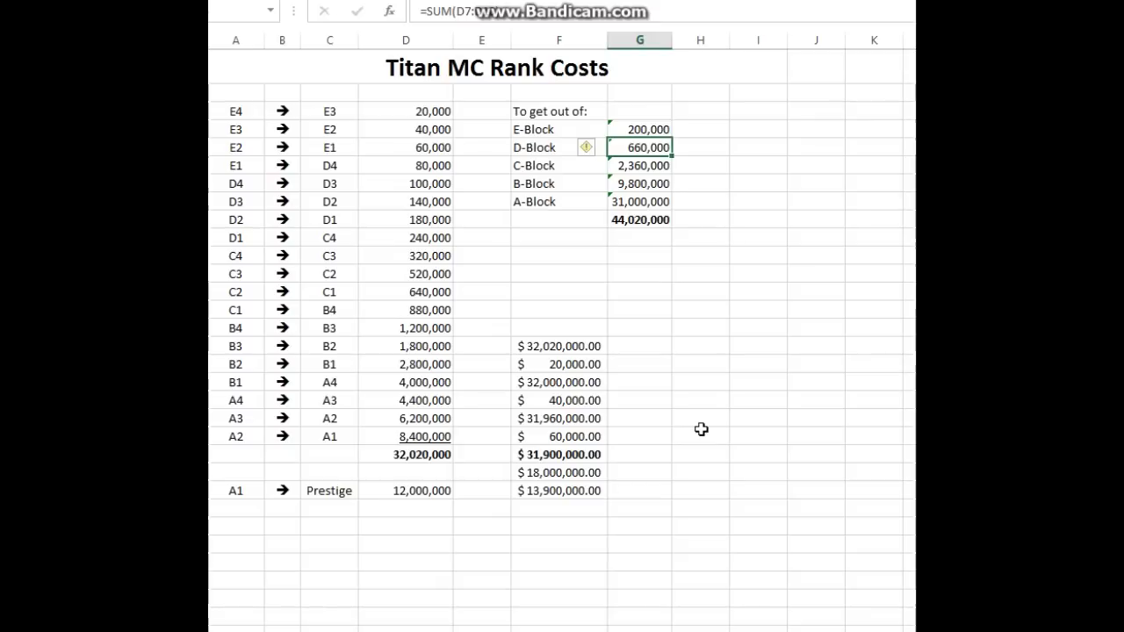
{"action": "key", "text": "Down"}
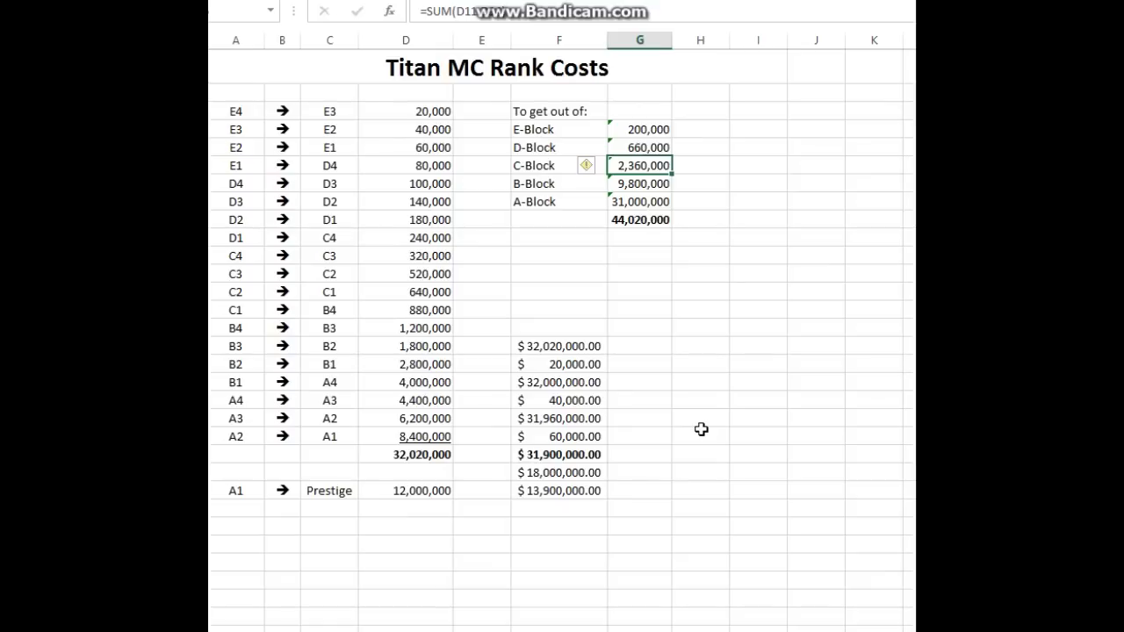
{"action": "key", "text": "Down"}
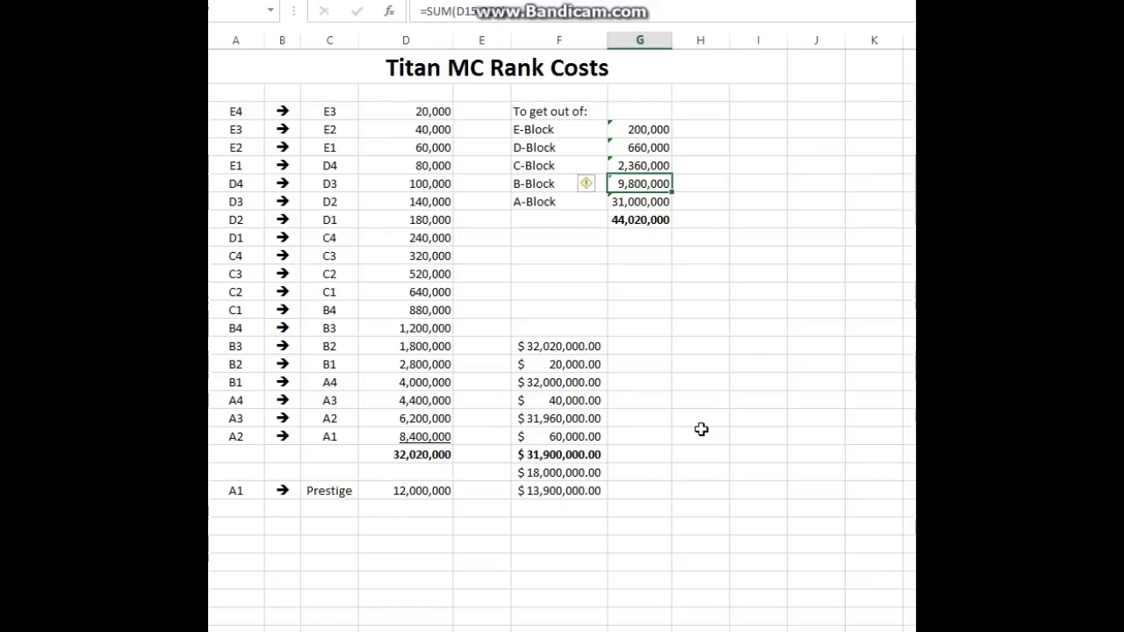
{"action": "key", "text": "Down"}
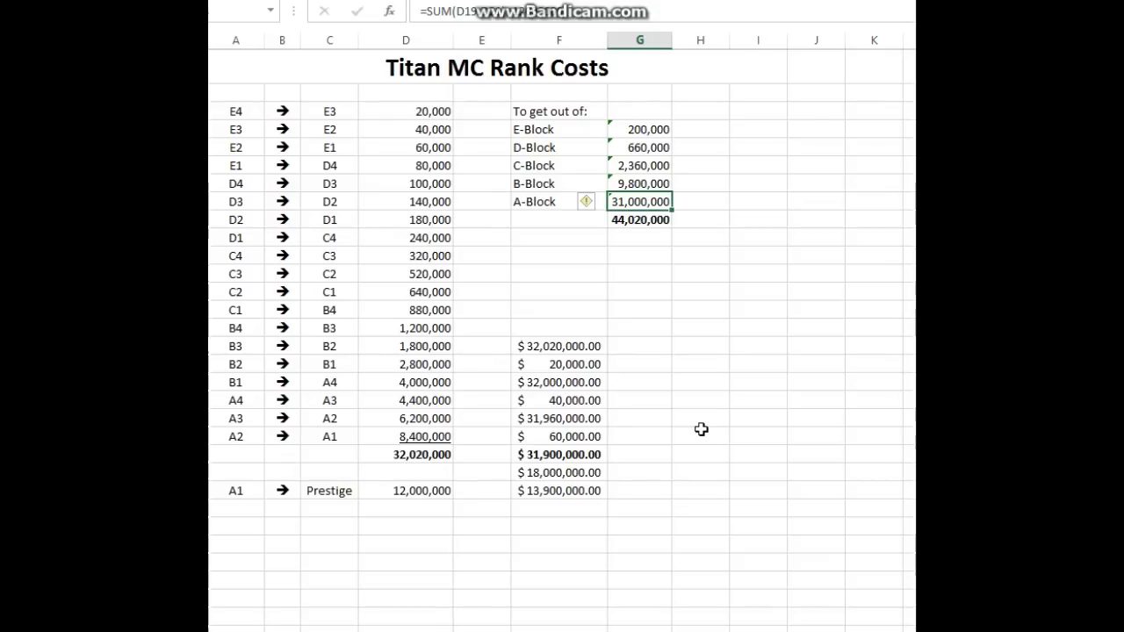
Inspect the SUM formula behind the bold total in cell D22 without changing it.
{"action": "key", "text": "Down"}
{"action": "key", "text": "Down"}
{"action": "key", "text": "Down"}
{"action": "key", "text": "Down"}
{"action": "key", "text": "Down"}
{"action": "key", "text": "Down"}
{"action": "key", "text": "Down"}
{"action": "key", "text": "Down"}
{"action": "key", "text": "Down"}
{"action": "key", "text": "Down"}
{"action": "key", "text": "Down"}
{"action": "key", "text": "Down"}
{"action": "key", "text": "Down"}
{"action": "key", "text": "Down"}
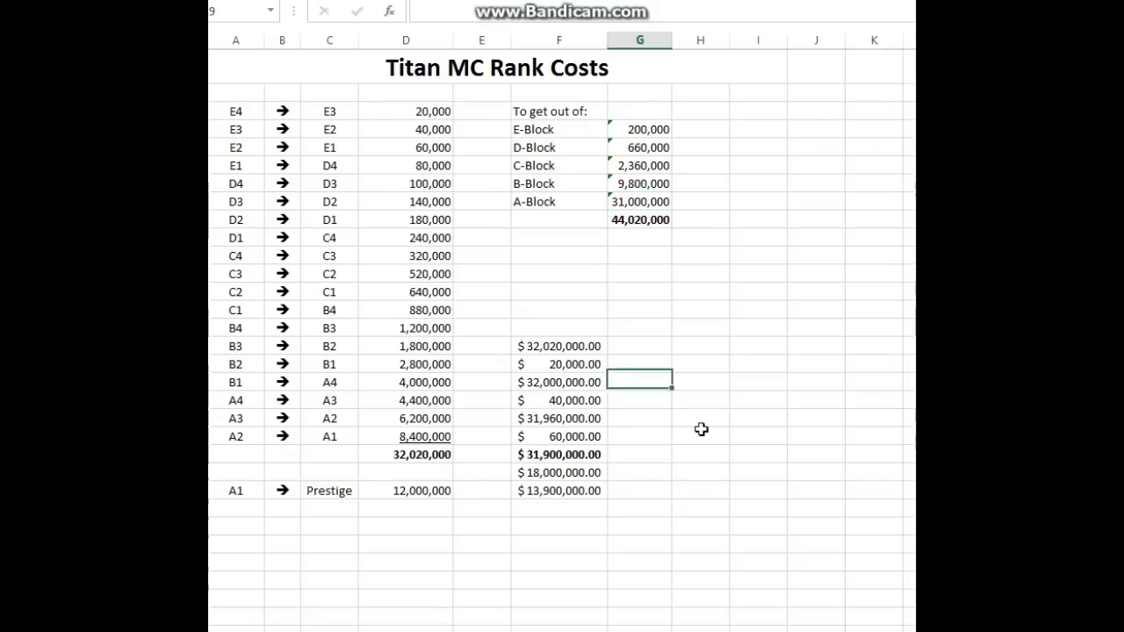
{"action": "key", "text": "Left"}
{"action": "key", "text": "Left"}
{"action": "key", "text": "Left"}
{"action": "key", "text": "Left"}
{"action": "key", "text": "Right"}
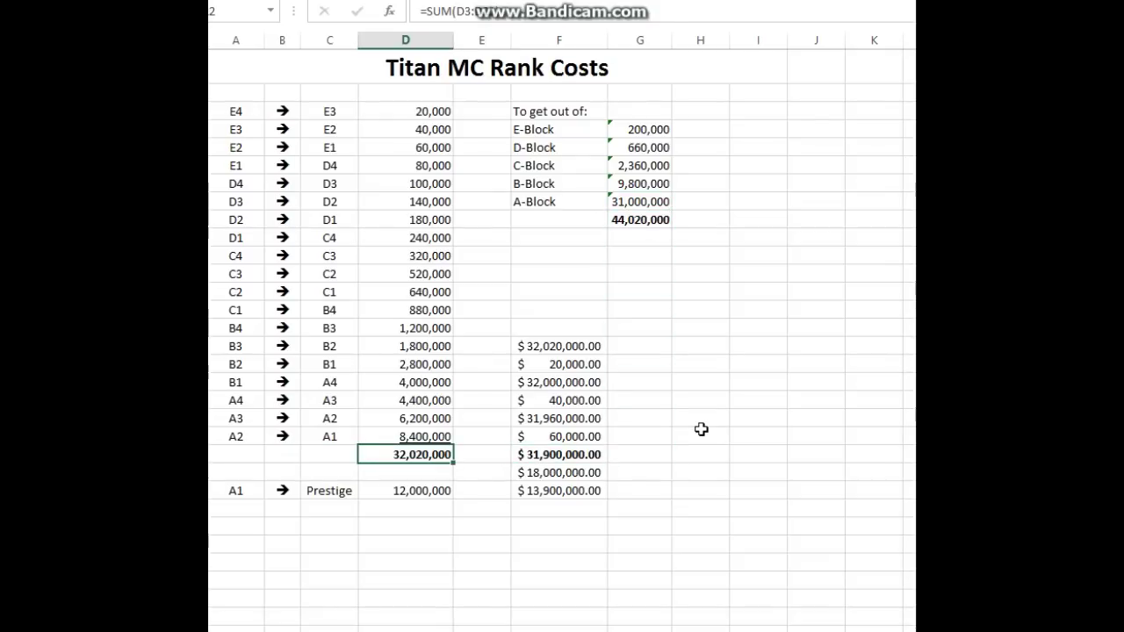
{"action": "key", "text": "F2"}
{"action": "key", "text": "Escape"}
{"action": "type", "text": "="}
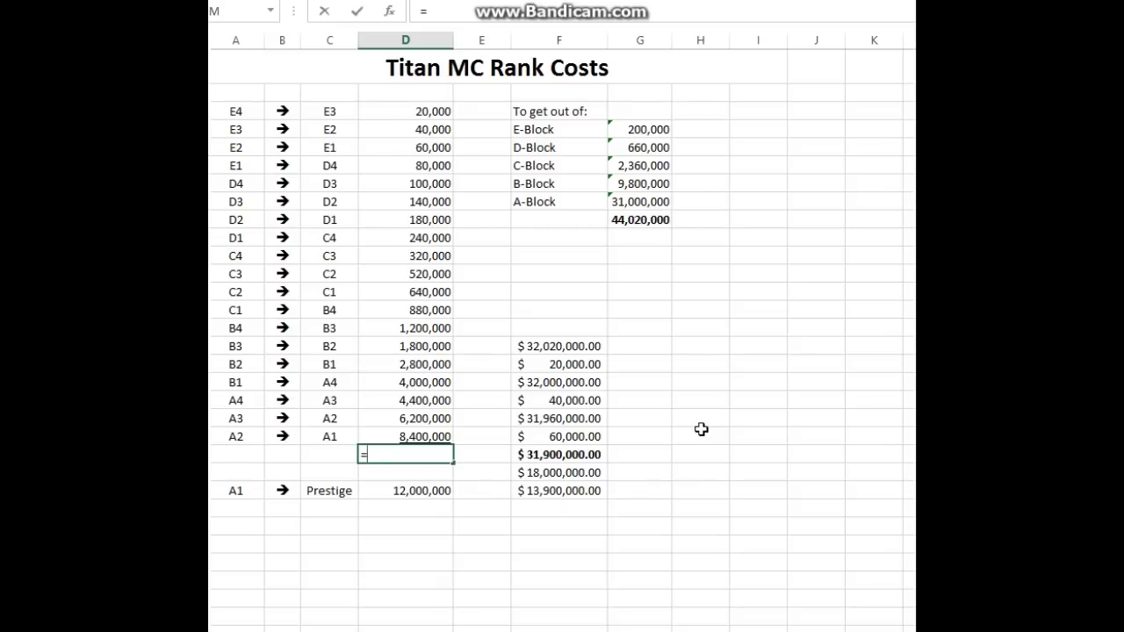
{"action": "key", "text": "Escape"}
{"action": "key", "text": "F2"}
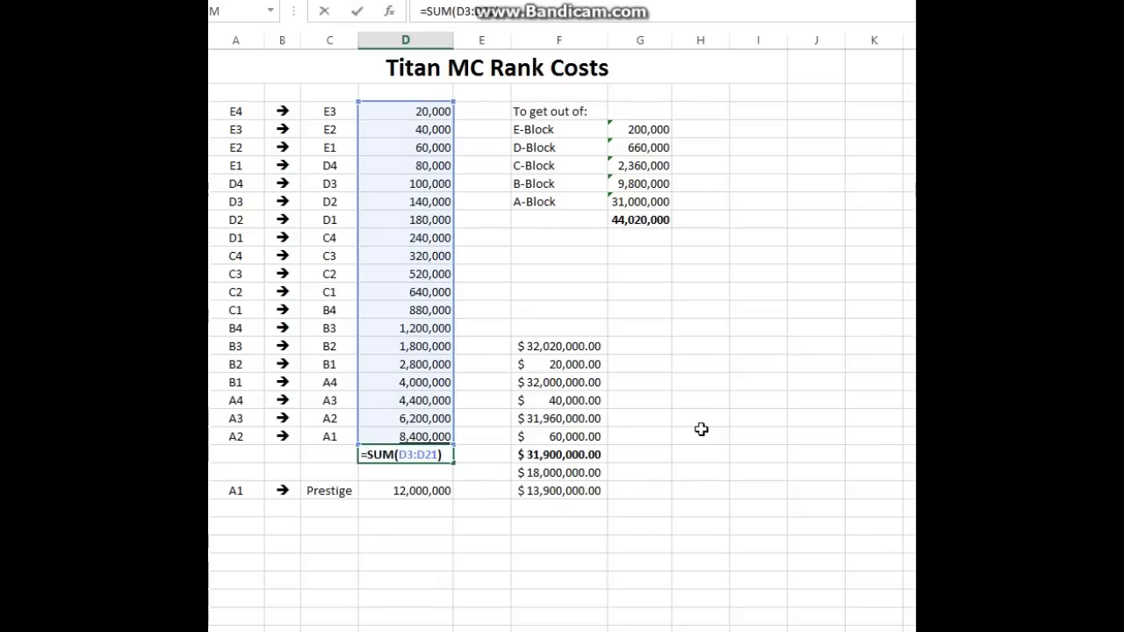
{"action": "key", "text": "Escape"}
{"action": "key", "text": "Up"}
{"action": "key", "text": "Up"}
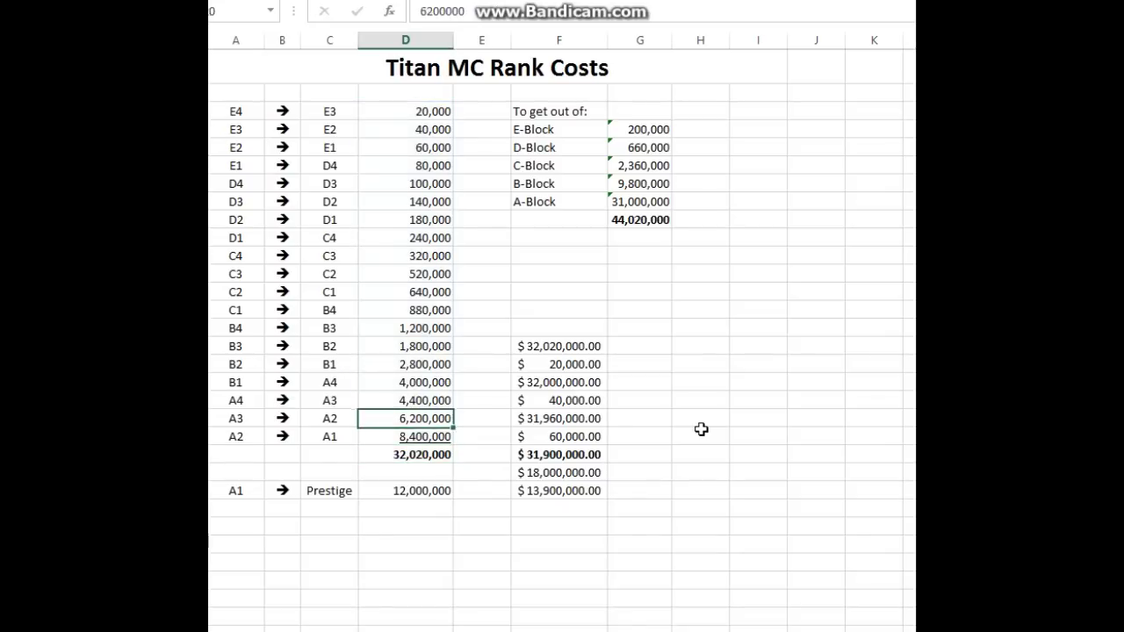
{"action": "key", "text": "Up"}
{"action": "key", "text": "Right"}
{"action": "key", "text": "Up"}
{"action": "key", "text": "Down"}
{"action": "key", "text": "Down"}
{"action": "key", "text": "Down"}
{"action": "key", "text": "Down"}
{"action": "key", "text": "Down"}
{"action": "key", "text": "Down"}
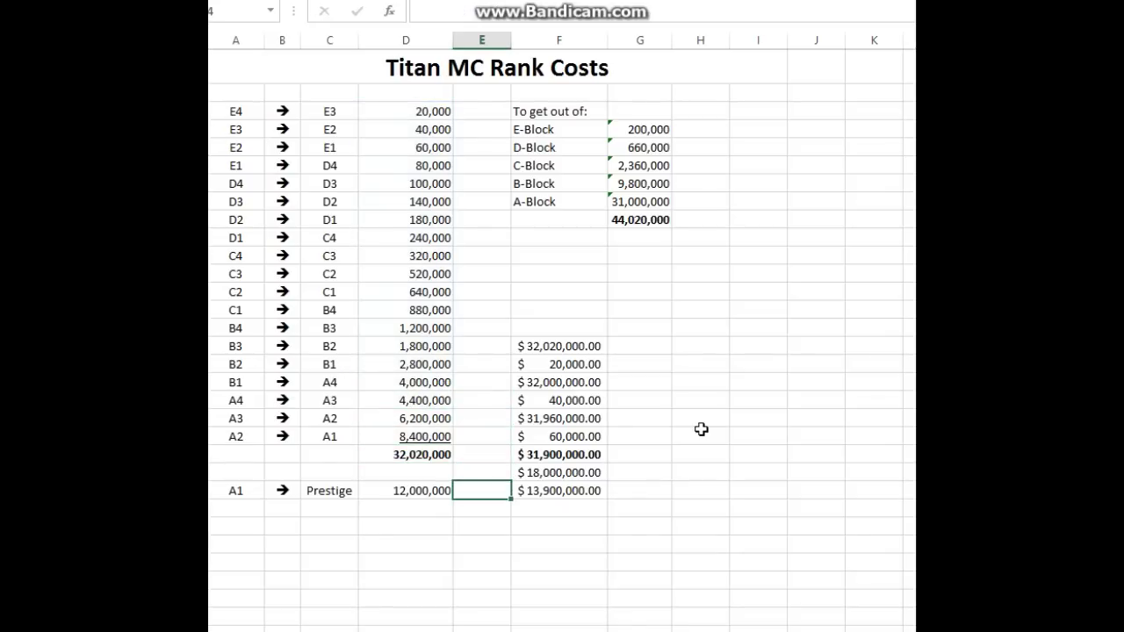
{"action": "key", "text": "Up"}
{"action": "key", "text": "Up"}
{"action": "key", "text": "Up"}
{"action": "key", "text": "Up"}
{"action": "key", "text": "Up"}
{"action": "key", "text": "Up"}
{"action": "key", "text": "Up"}
{"action": "key", "text": "Up"}
{"action": "key", "text": "Up"}
{"action": "key", "text": "Up"}
{"action": "key", "text": "Up"}
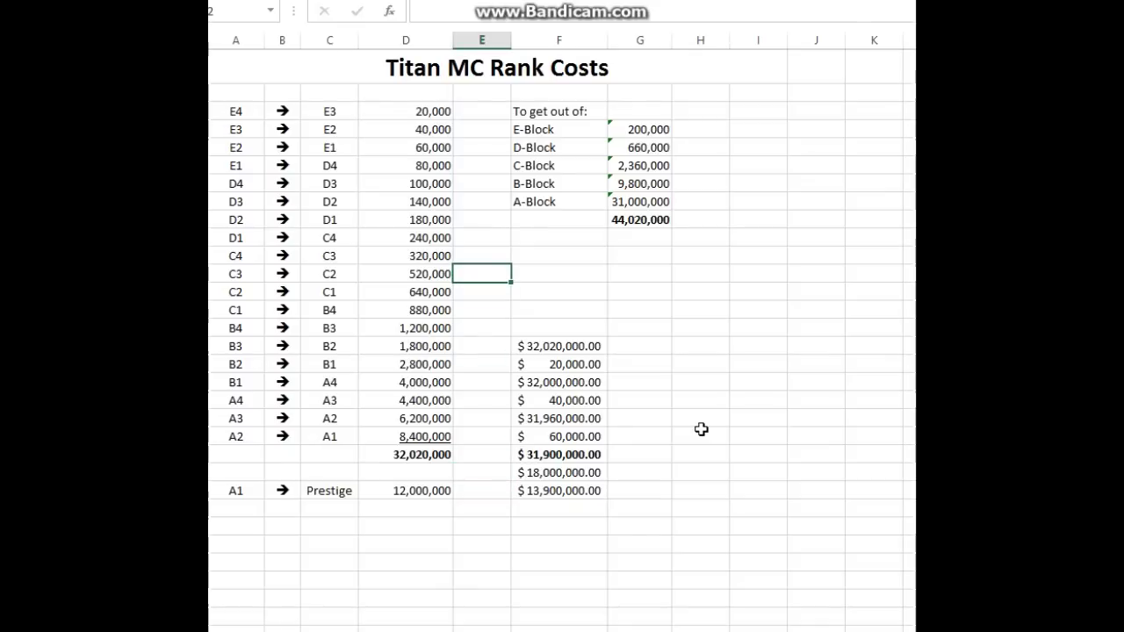
{"action": "key", "text": "Down"}
{"action": "key", "text": "Down"}
{"action": "key", "text": "Down"}
{"action": "key", "text": "Down"}
{"action": "key", "text": "Down"}
{"action": "key", "text": "Down"}
{"action": "key", "text": "Down"}
{"action": "key", "text": "Down"}
{"action": "key", "text": "Down"}
{"action": "key", "text": "Down"}
{"action": "key", "text": "Down"}
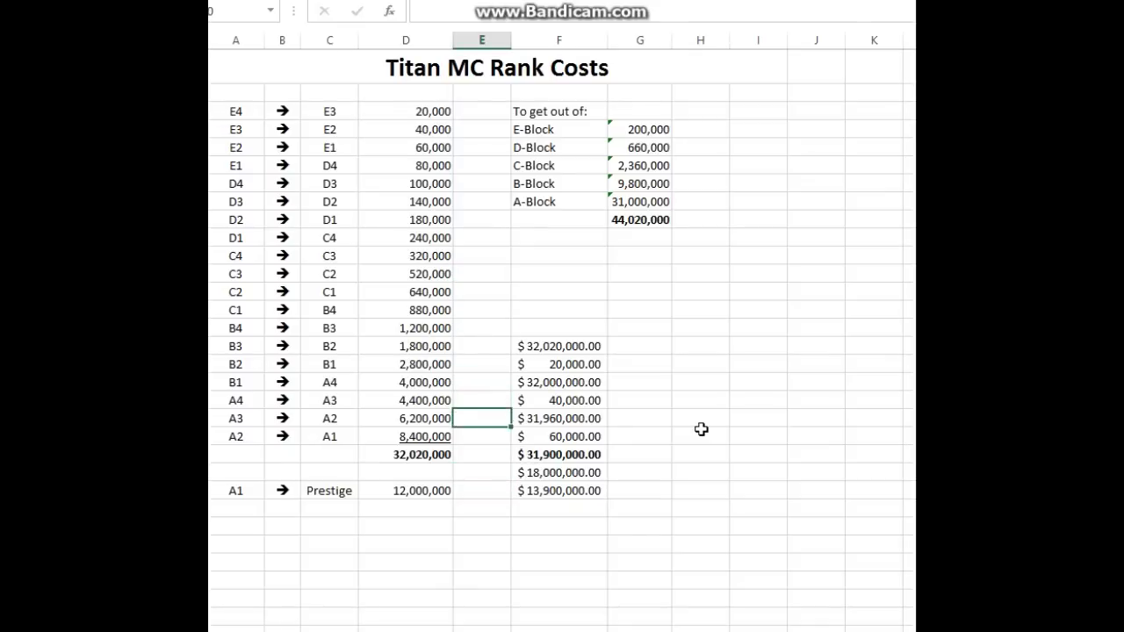
Check the cost of ranking up from A1 to Prestige in column D.
{"action": "key", "text": "Left"}
{"action": "key", "text": "Left"}
{"action": "key", "text": "Left"}
{"action": "key", "text": "Down"}
{"action": "key", "text": "Right"}
{"action": "key", "text": "Right"}
{"action": "key", "text": "Right"}
{"action": "key", "text": "Left"}
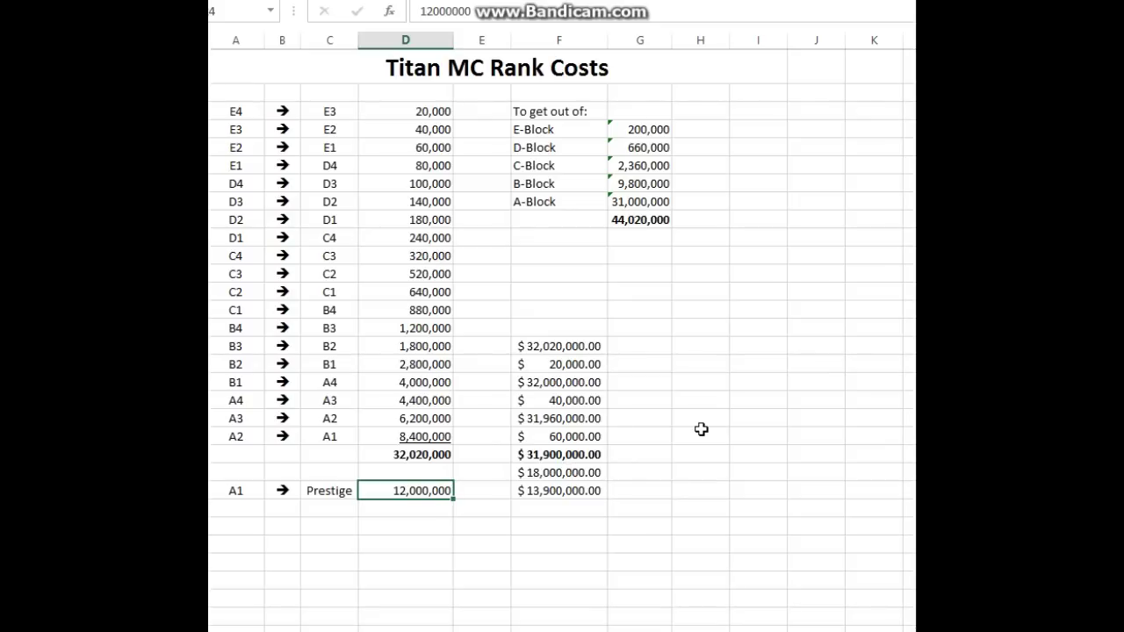
Go back up the rank list to the first starting rank, E4, in column A.
{"action": "key", "text": "Right"}
{"action": "key", "text": "Up"}
{"action": "key", "text": "Up"}
{"action": "key", "text": "Up"}
{"action": "key", "text": "Up"}
{"action": "key", "text": "Up"}
{"action": "key", "text": "Up"}
{"action": "key", "text": "Up"}
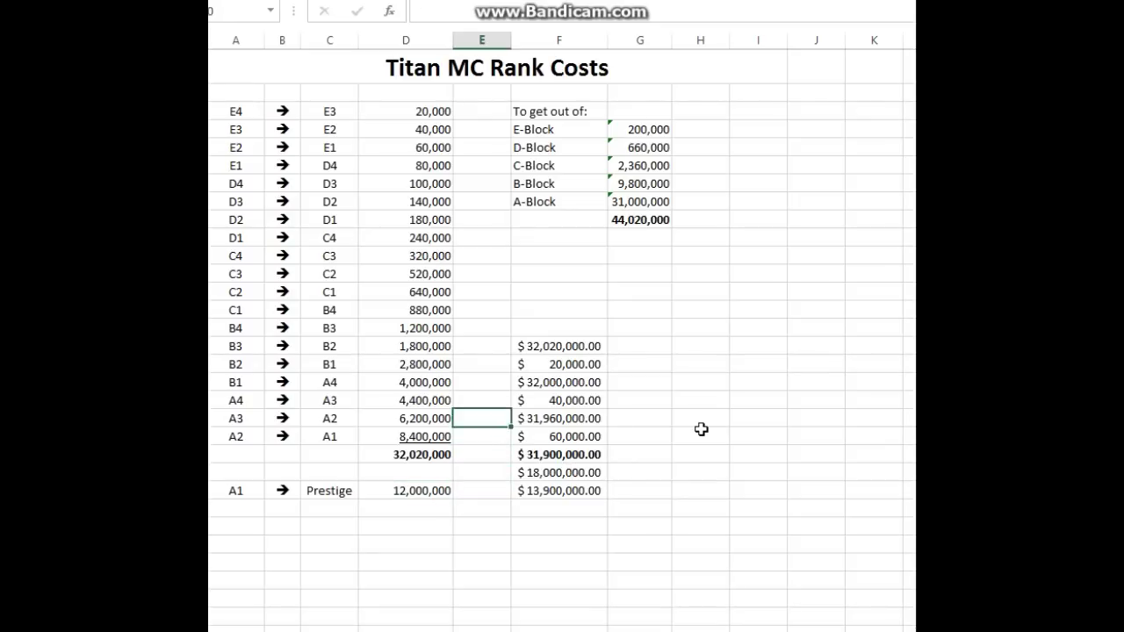
{"action": "key", "text": "Up"}
{"action": "key", "text": "Up"}
{"action": "key", "text": "Up"}
{"action": "key", "text": "Up"}
{"action": "key", "text": "Up"}
{"action": "key", "text": "Up"}
{"action": "key", "text": "Up"}
{"action": "key", "text": "Up"}
{"action": "key", "text": "Up"}
{"action": "key", "text": "Up"}
{"action": "key", "text": "Up"}
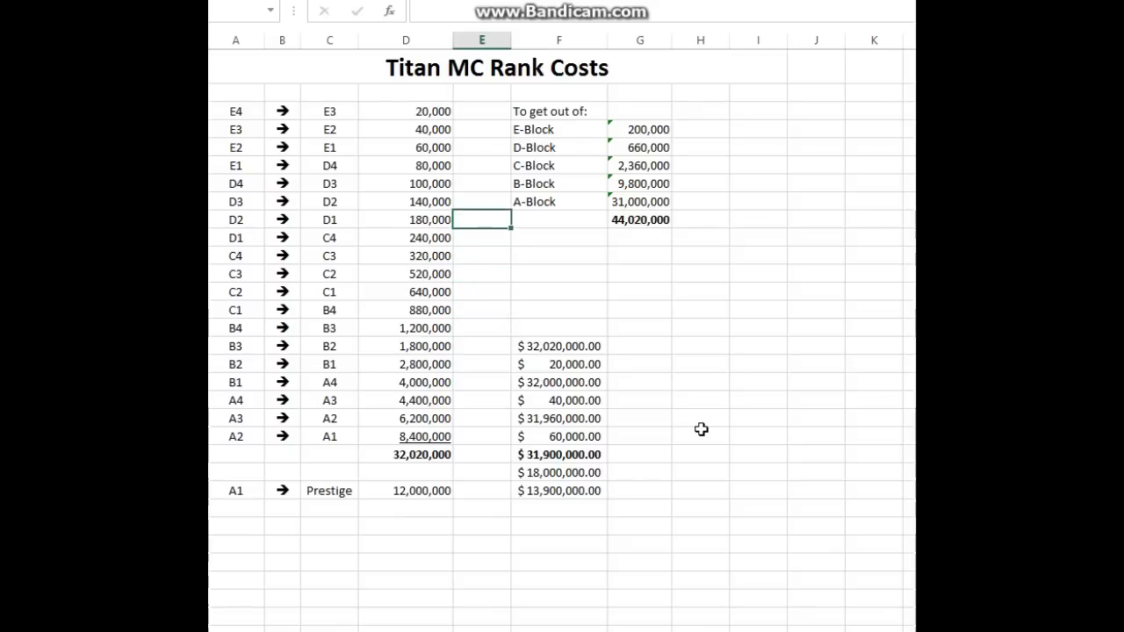
{"action": "key", "text": "Up"}
{"action": "key", "text": "Up"}
{"action": "key", "text": "Up"}
{"action": "key", "text": "Left"}
{"action": "key", "text": "Left"}
{"action": "key", "text": "Left"}
{"action": "key", "text": "Left"}
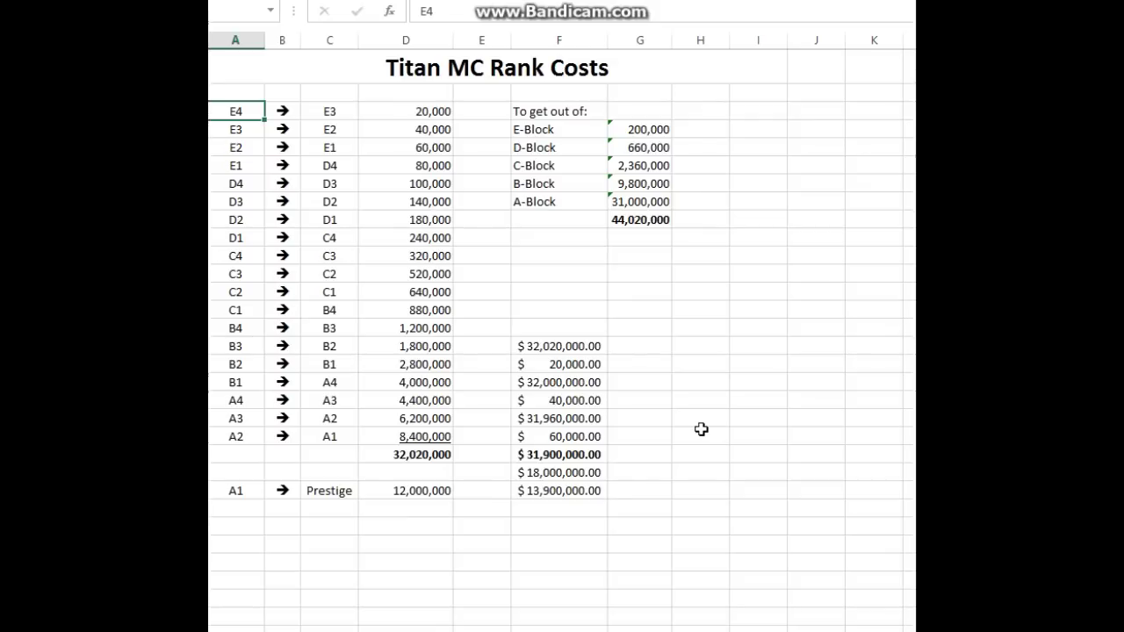
Trace the starting ranks in column A from E4 down to C3, and check the C3 to C2 cost in column D.
{"action": "key", "text": "Down"}
{"action": "key", "text": "Down"}
{"action": "key", "text": "Down"}
{"action": "key", "text": "Up"}
{"action": "key", "text": "Up"}
{"action": "key", "text": "Up"}
{"action": "key", "text": "Up"}
{"action": "key", "text": "Down"}
{"action": "key", "text": "Down"}
{"action": "key", "text": "Down"}
{"action": "key", "text": "Down"}
{"action": "key", "text": "Down"}
{"action": "key", "text": "Down"}
{"action": "key", "text": "Down"}
{"action": "key", "text": "Down"}
{"action": "key", "text": "Down"}
{"action": "key", "text": "Down"}
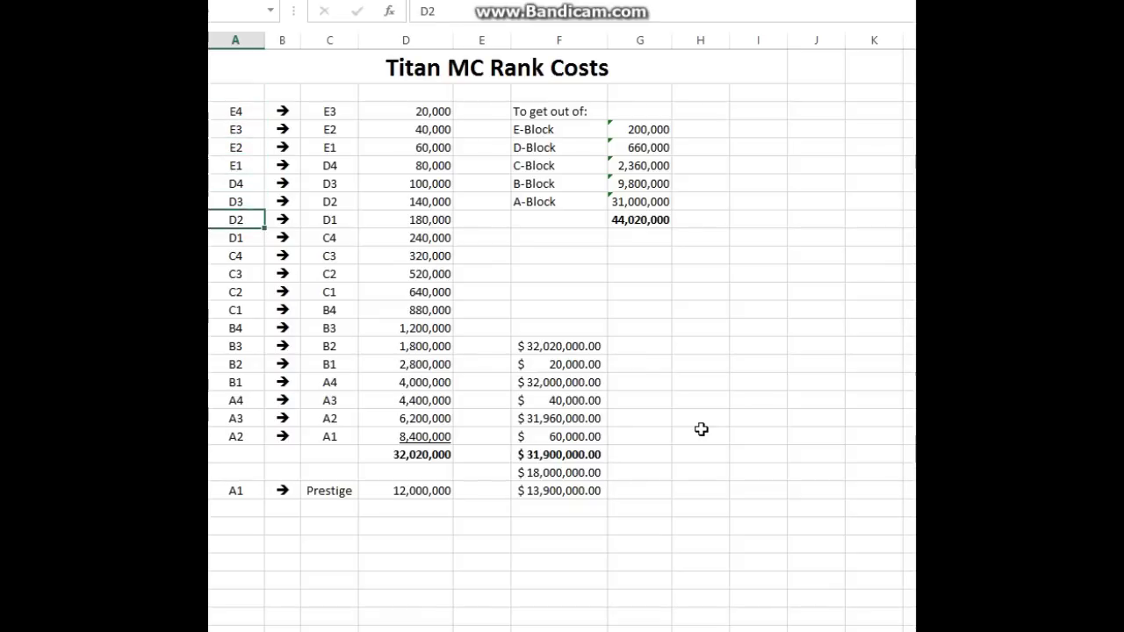
{"action": "key", "text": "Right"}
{"action": "key", "text": "Right"}
{"action": "key", "text": "Right"}
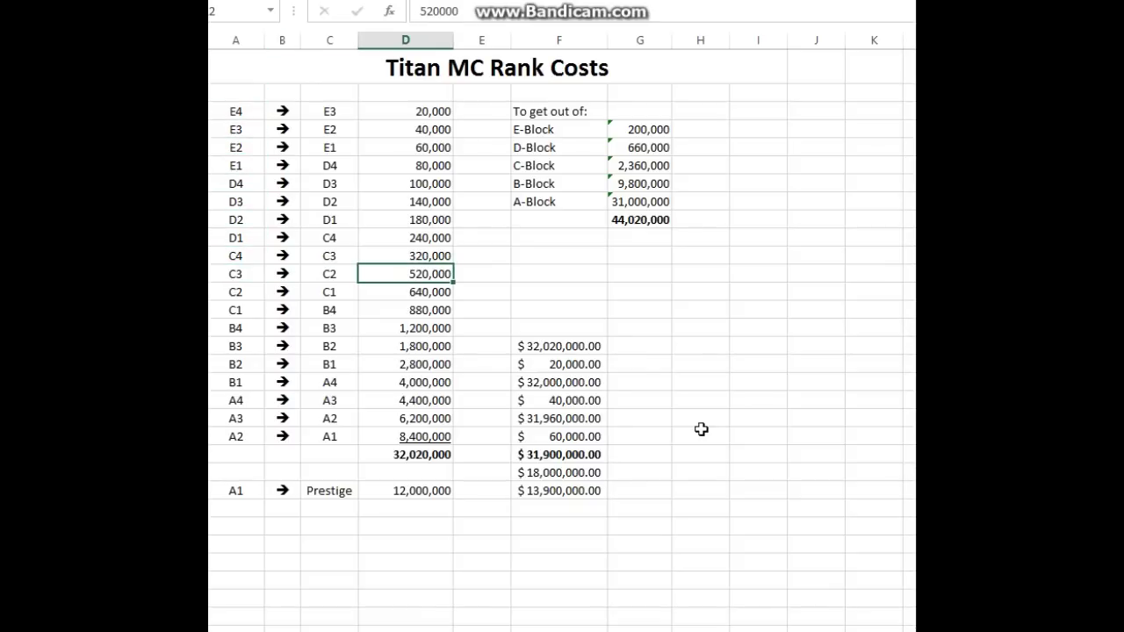